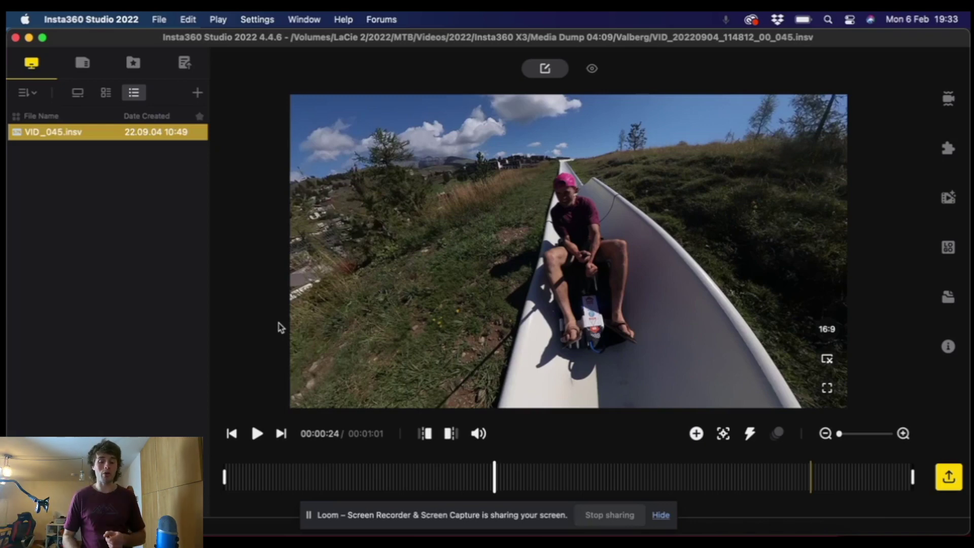
Switch to Finder and import VID_20220904_114812_00_045.insv from the Valberg folder into Insta360 Studio.
key("super+Tab")
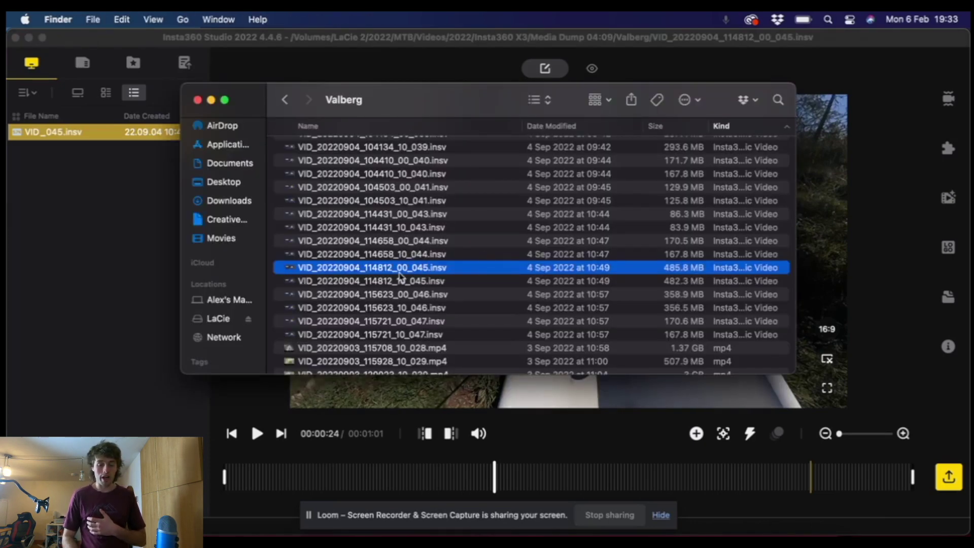
left_click_drag(350, 270, 151, 221)
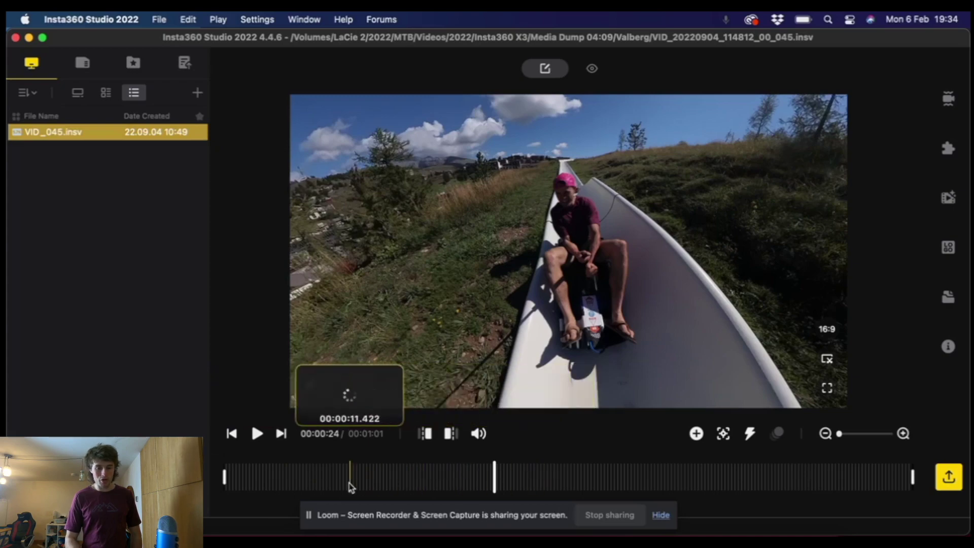
Trim the clip to 15 seconds starting at the 00:00:16 mark and set its aspect ratio to 9:16.
left_click_drag(494, 473, 244, 464)
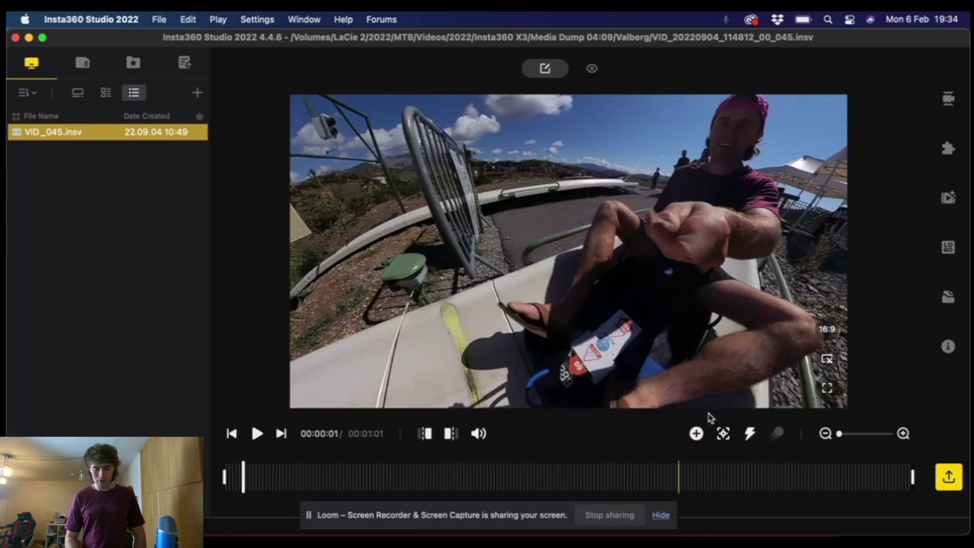
left_click_drag(260, 468, 413, 473)
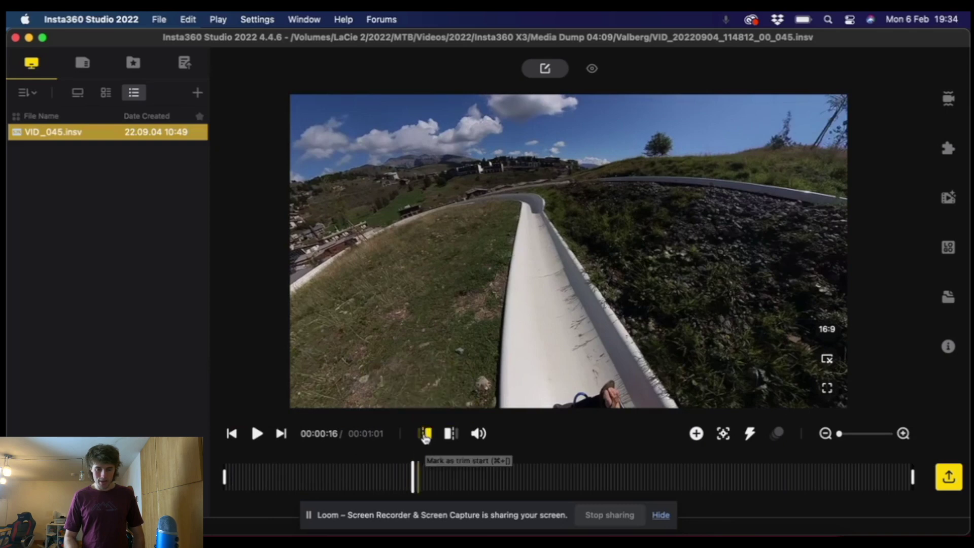
left_click(425, 436)
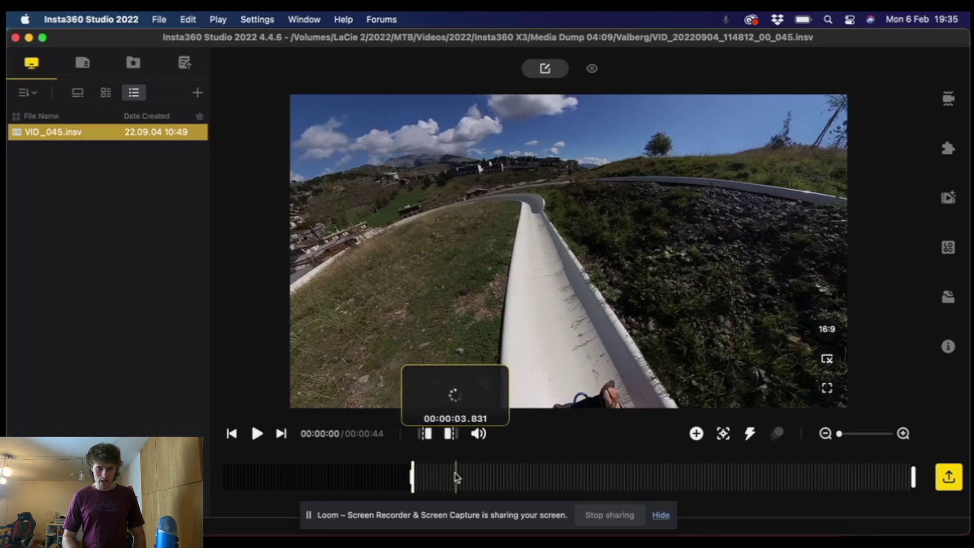
left_click_drag(913, 477, 468, 462)
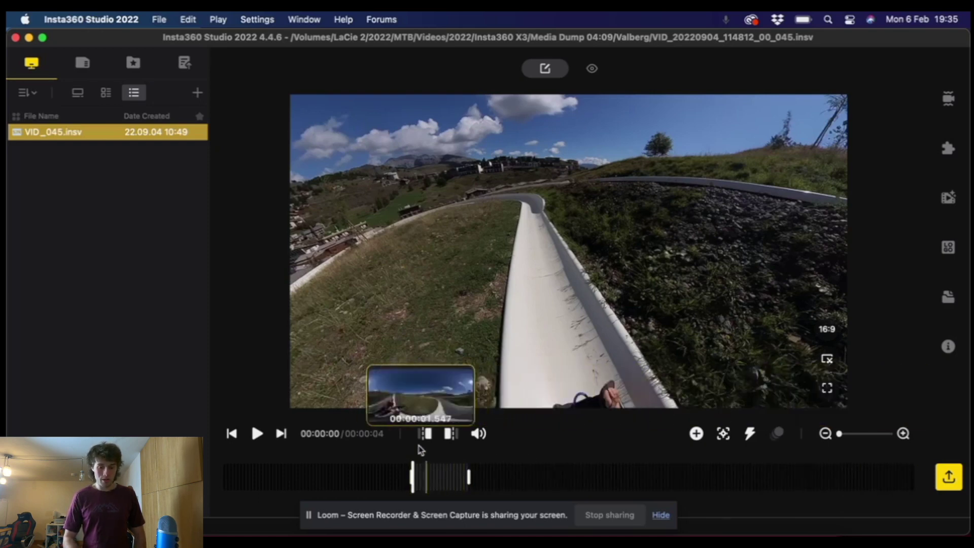
left_click_drag(468, 477, 590, 477)
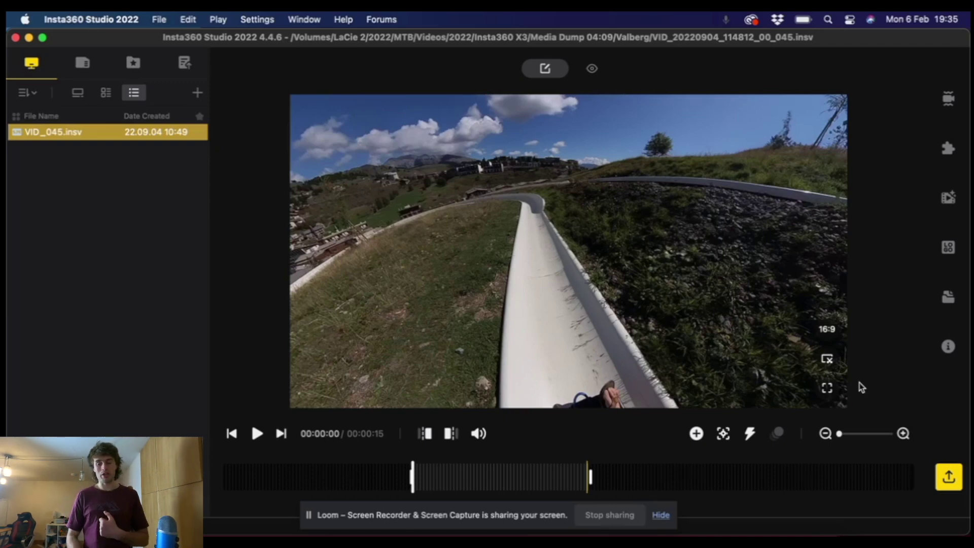
left_click(827, 331)
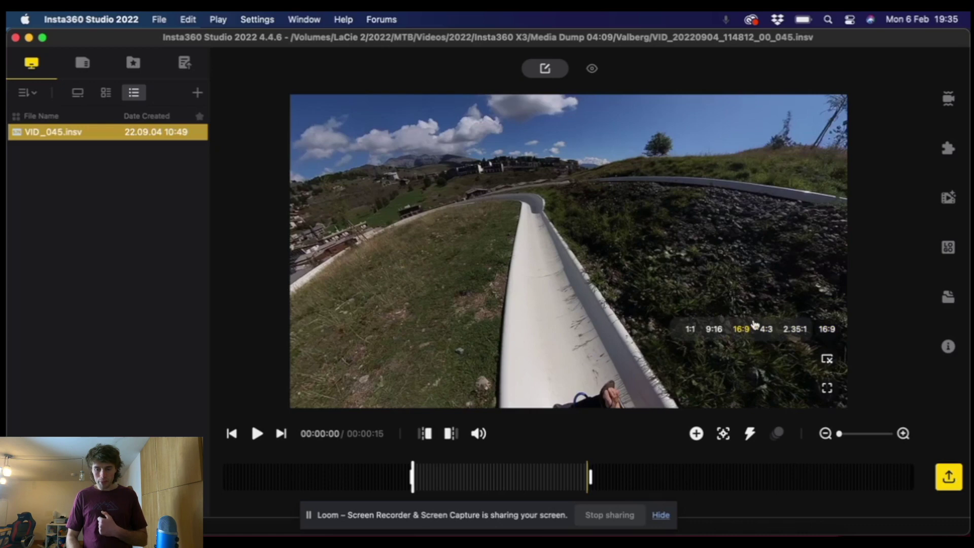
left_click(714, 330)
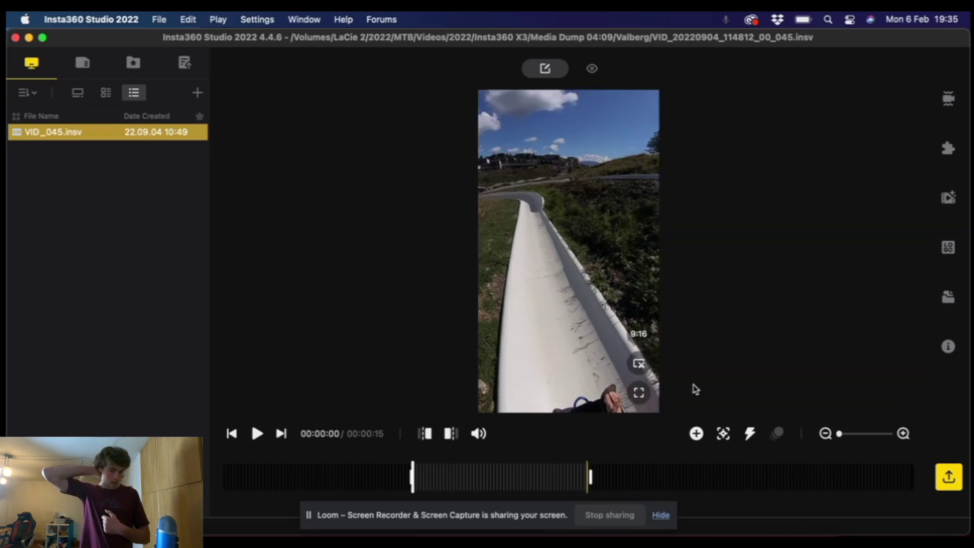
Aim the view forward down the slide, about -96.5° pan and -35.9° tilt, and add a keyframe at the trimmed clip's start.
left_click_drag(602, 289, 635, 226)
left_click_drag(580, 254, 545, 285)
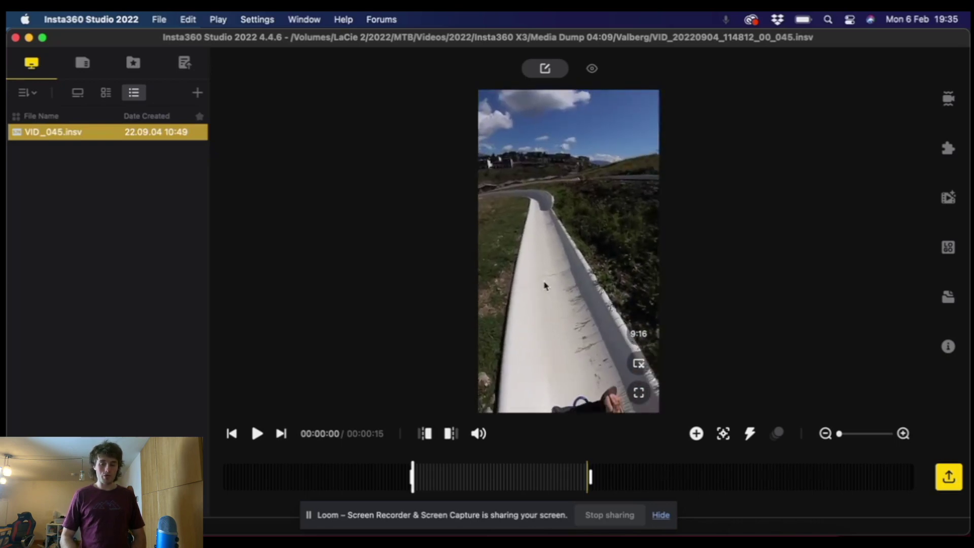
left_click_drag(627, 255, 652, 208)
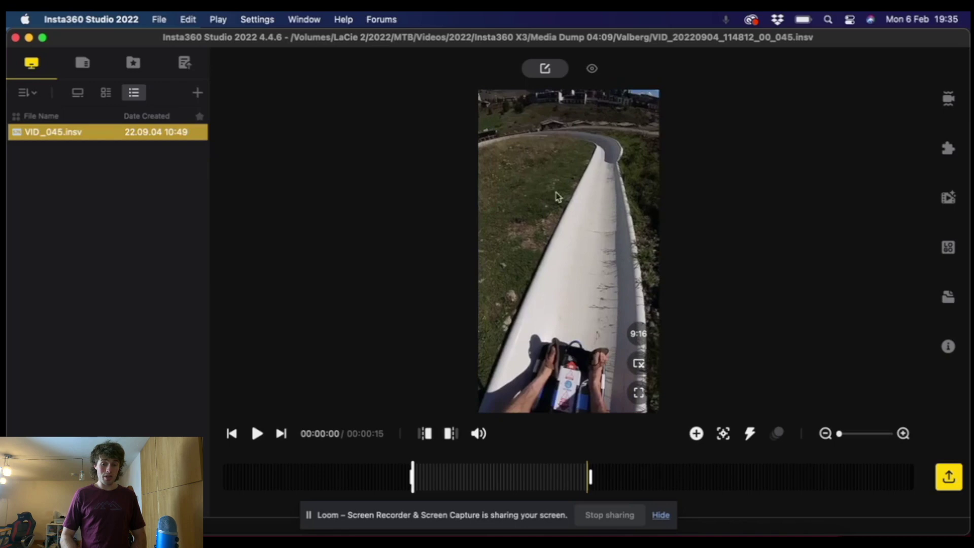
left_click_drag(558, 197, 619, 201)
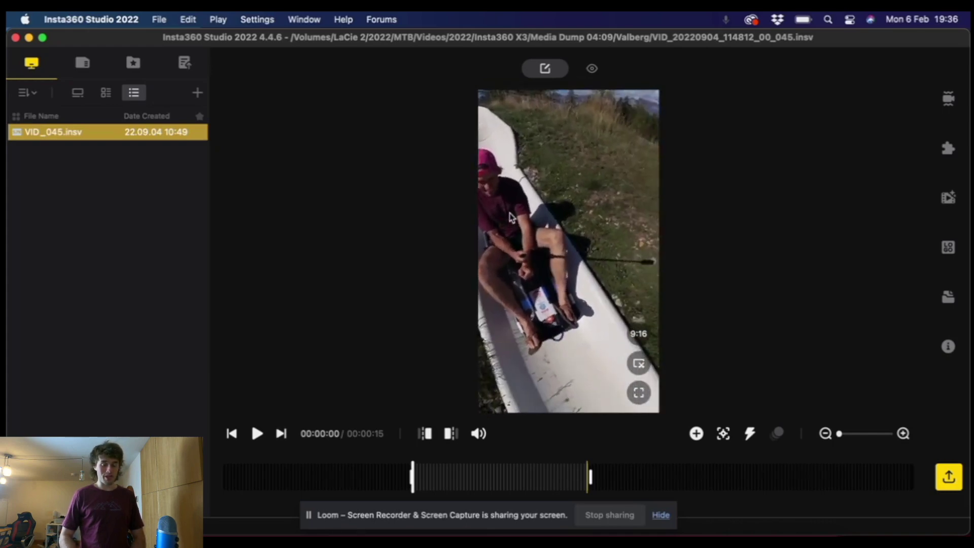
left_click_drag(586, 282, 633, 242)
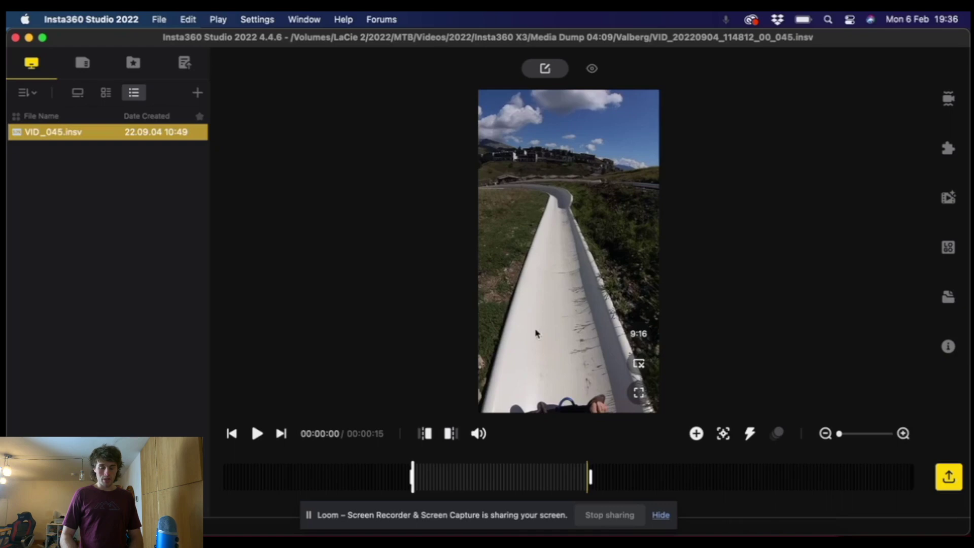
left_click_drag(538, 358, 569, 308)
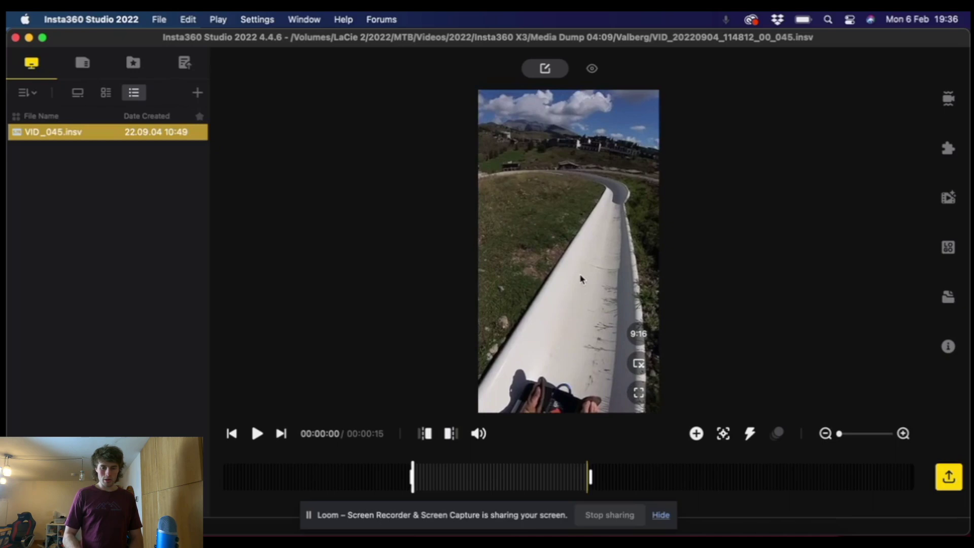
left_click_drag(581, 278, 553, 264)
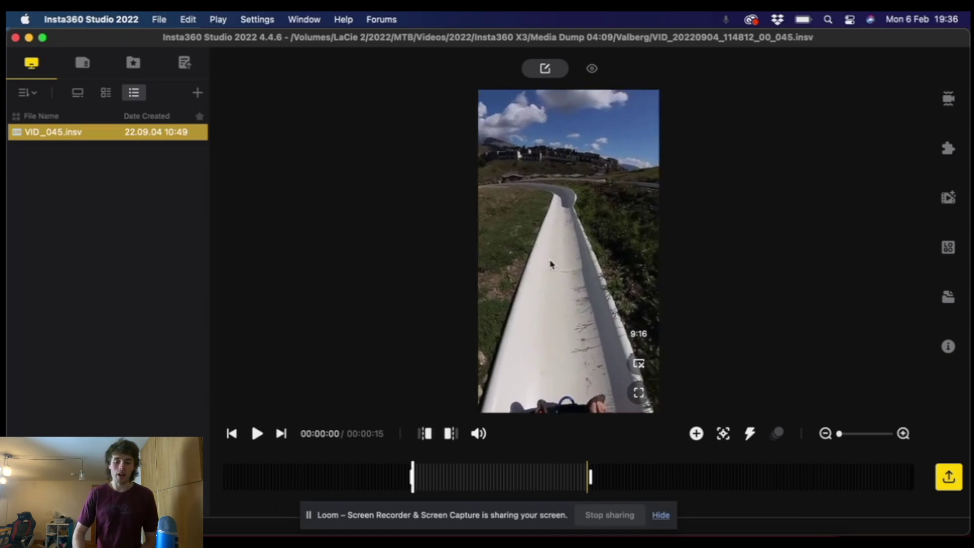
left_click(697, 435)
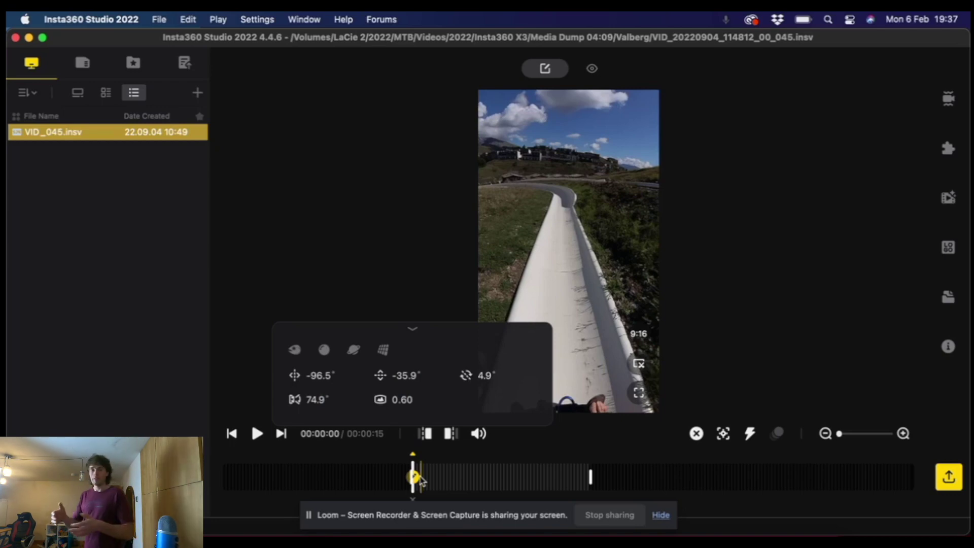
Try the Crystal Ball preset with its distortion at 1.73 and the other view presets on the keyframe, then return to Default.
left_click(299, 351)
left_click(324, 351)
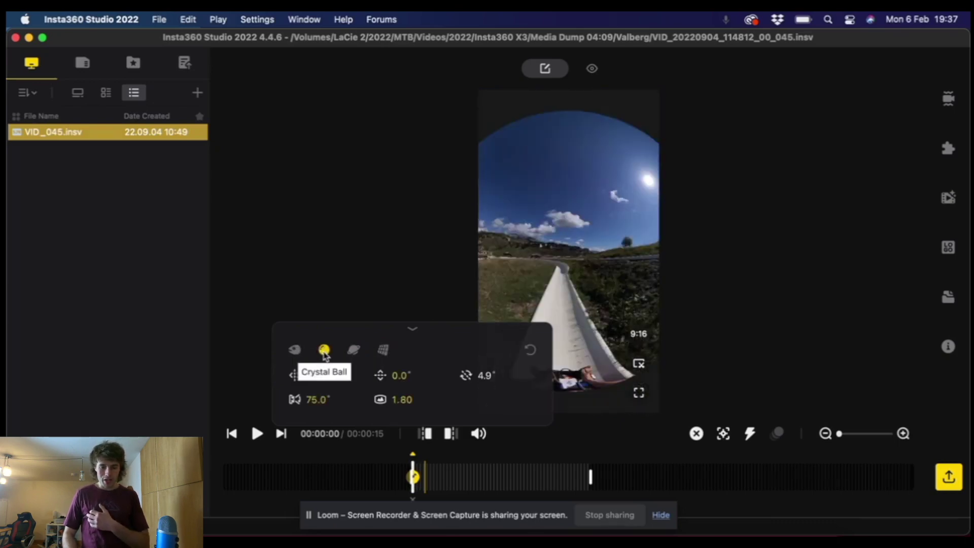
left_click_drag(397, 401, 391, 401)
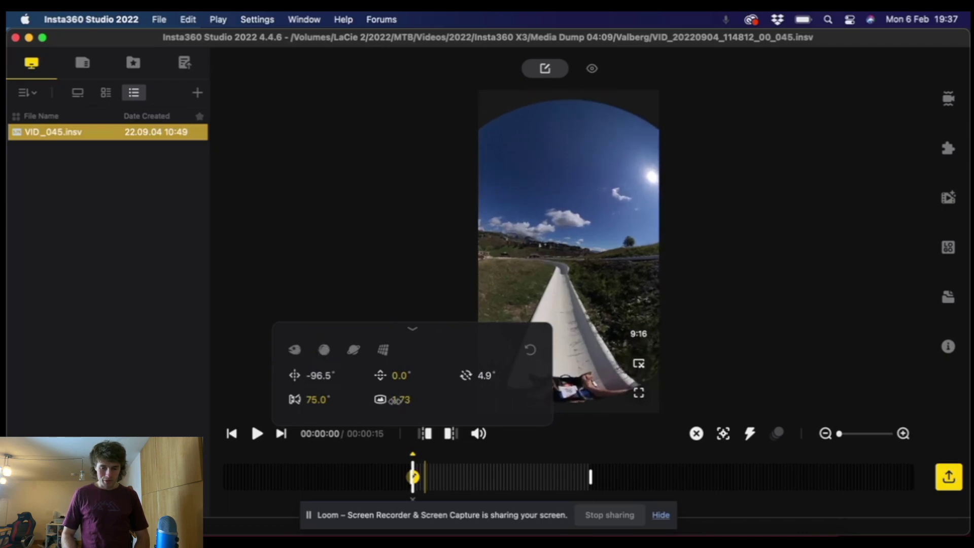
left_click(354, 350)
left_click_drag(578, 254, 586, 339)
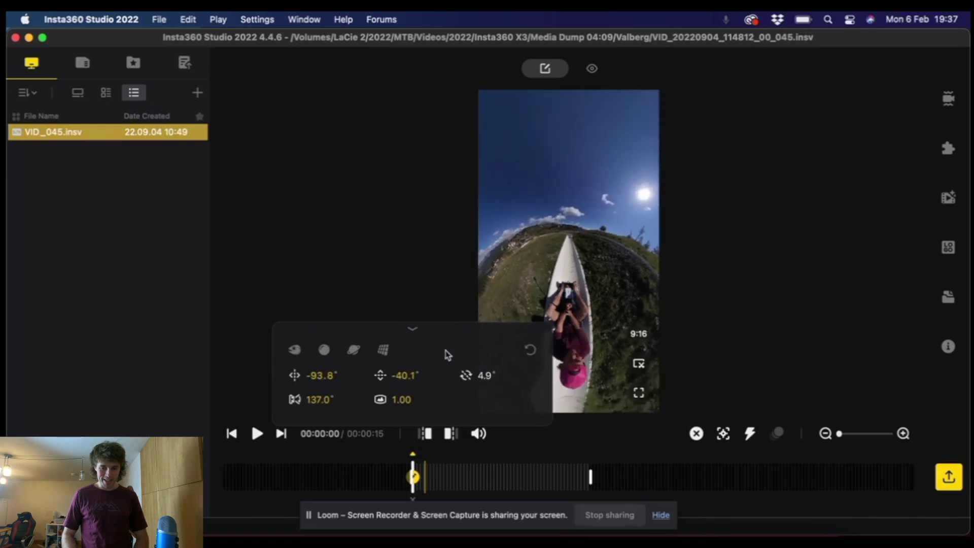
left_click(384, 354)
left_click_drag(579, 263, 575, 242)
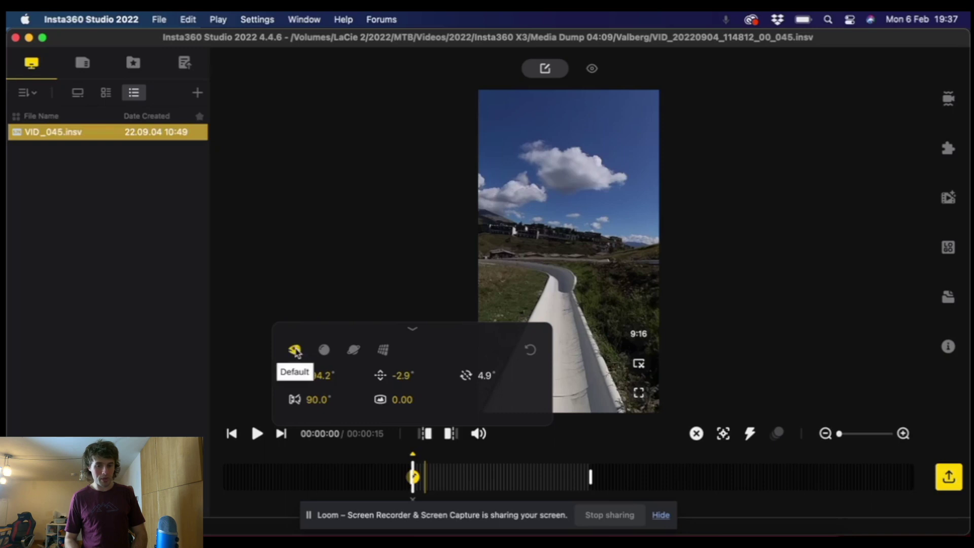
left_click(294, 350)
Adjust the first keyframe's view to -98.1° pan, -46.1° tilt, 7.9° roll, 91.0° field of view and 0.96 distortion.
left_click_drag(546, 276, 530, 165)
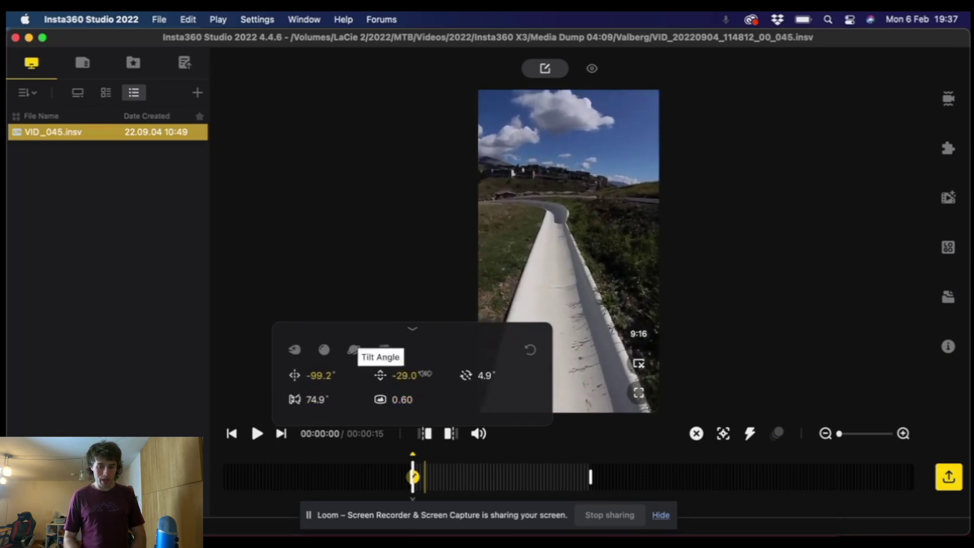
left_click_drag(556, 278, 561, 260)
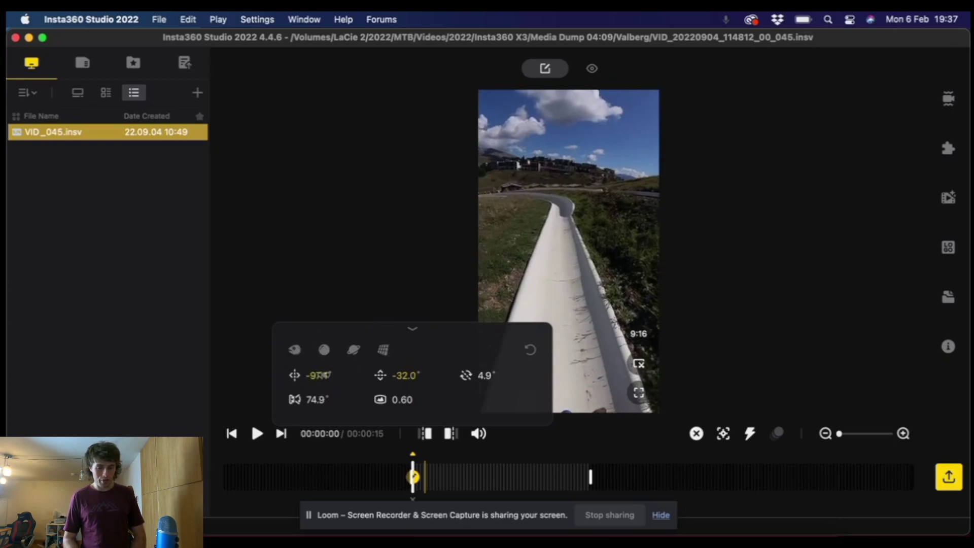
left_click_drag(307, 376, 418, 372)
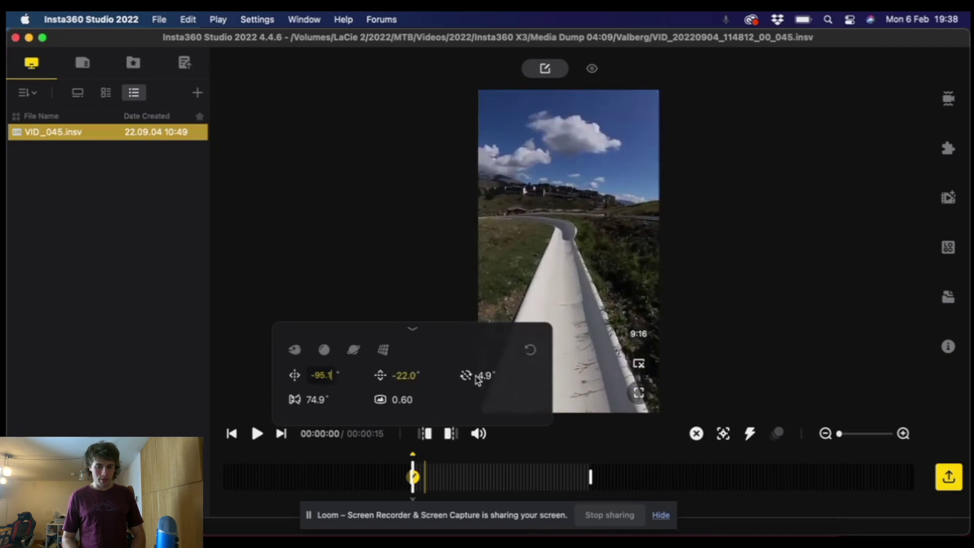
mouse_move(478, 378)
left_mouse_down()
mouse_move(503, 376)
mouse_move(493, 374)
left_mouse_up()
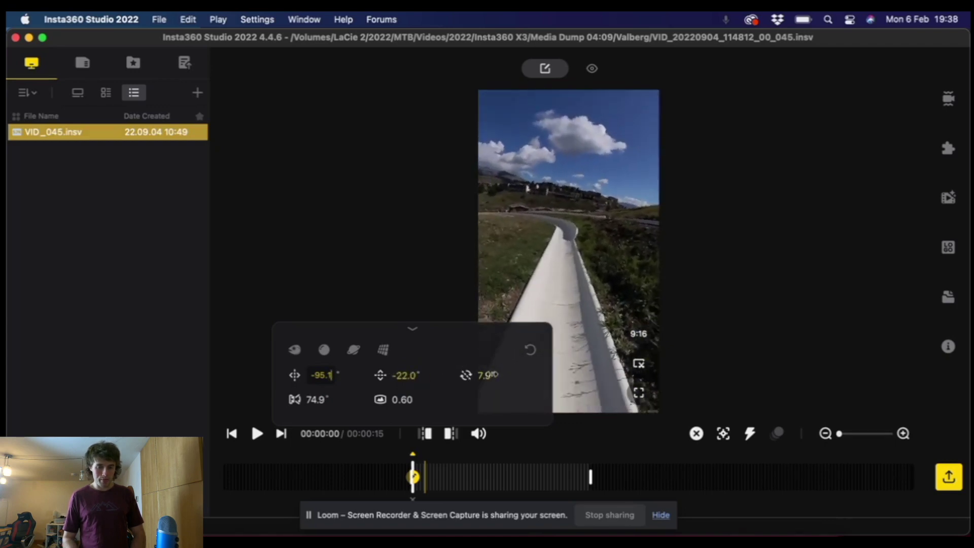
left_click(492, 375)
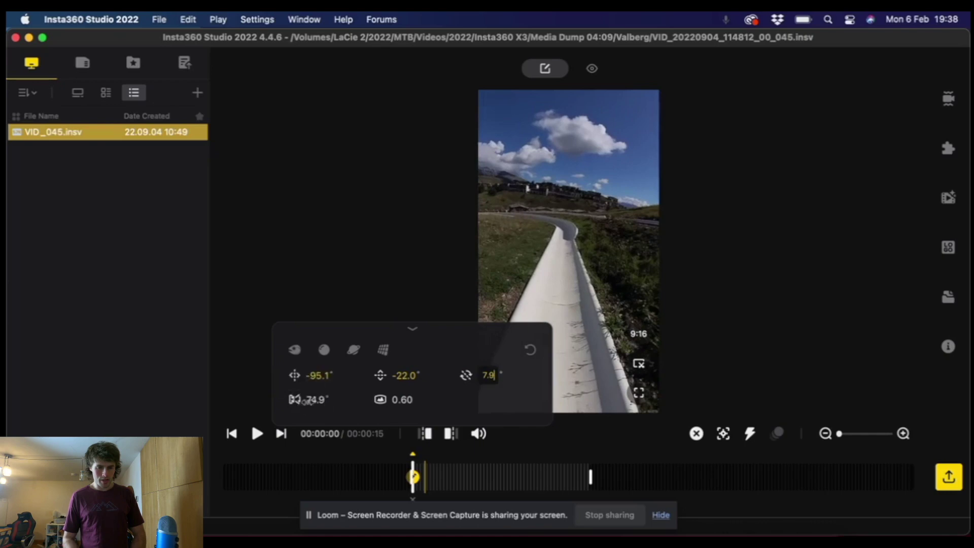
left_click_drag(320, 395, 391, 399)
left_click_drag(530, 236, 526, 174)
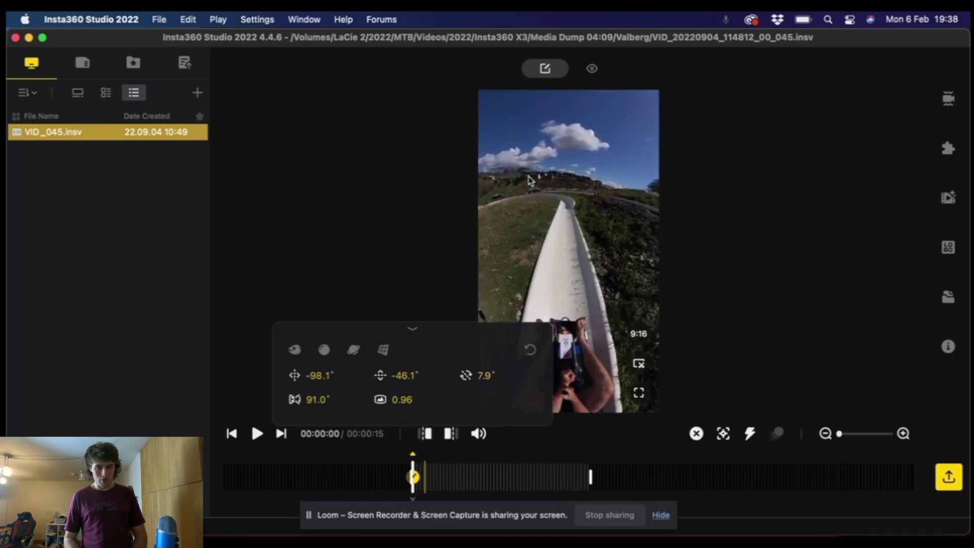
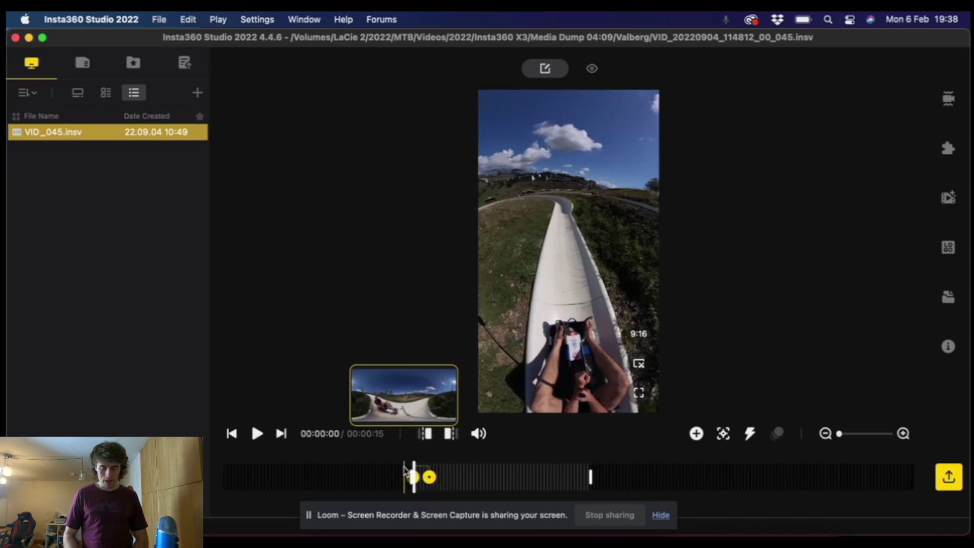
Move the second keyframe to about 3 seconds into the trimmed clip and turn the view to centre the rider.
key("space")
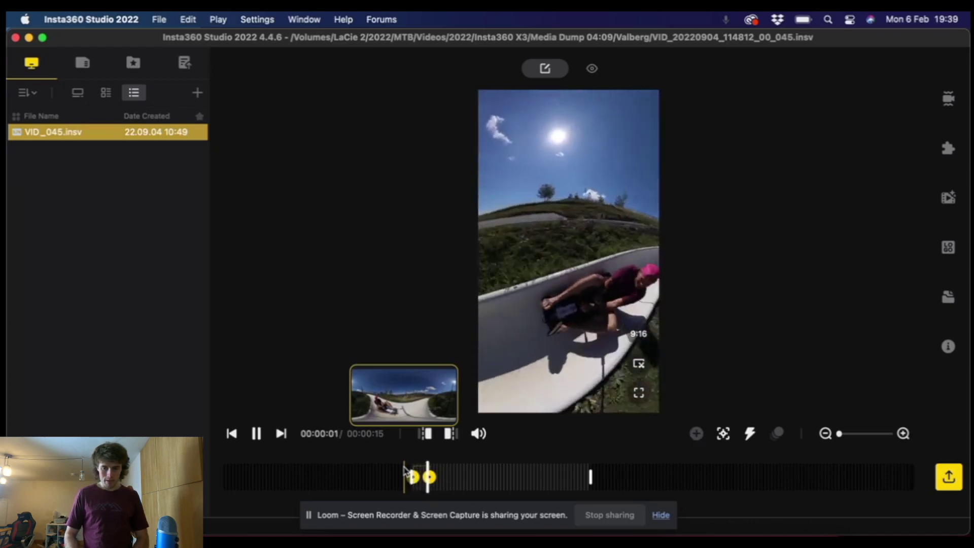
key("space")
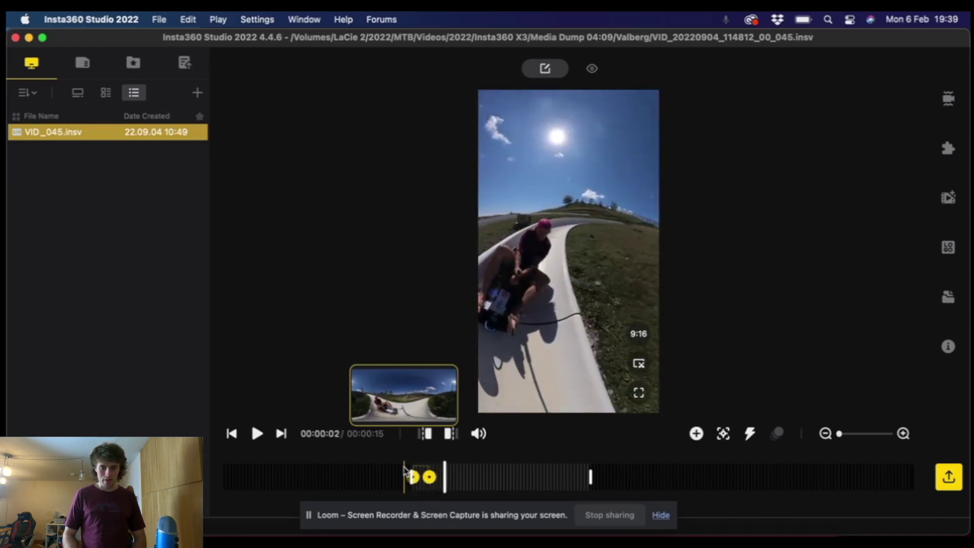
left_click(430, 478)
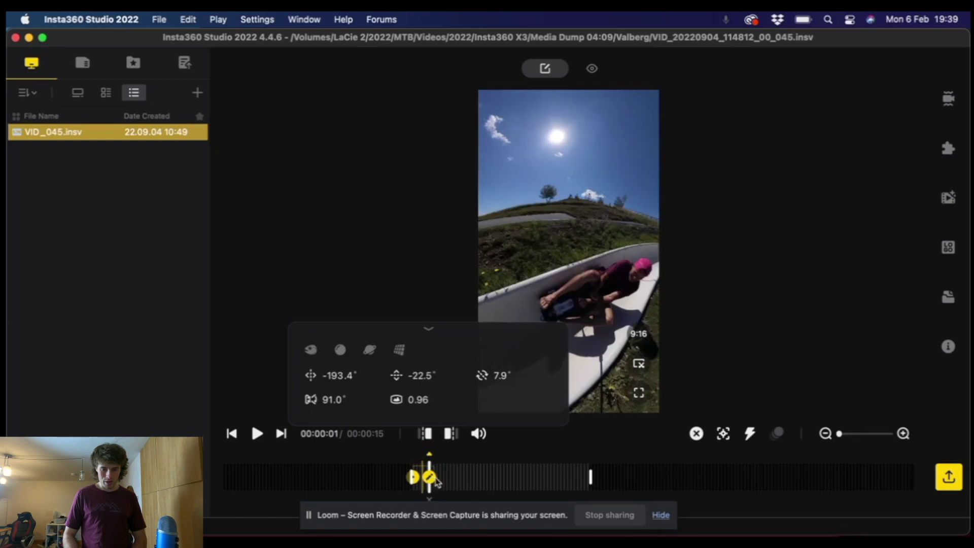
mouse_move(436, 480)
left_mouse_down()
mouse_move(456, 481)
mouse_move(424, 467)
mouse_move(453, 469)
left_mouse_up()
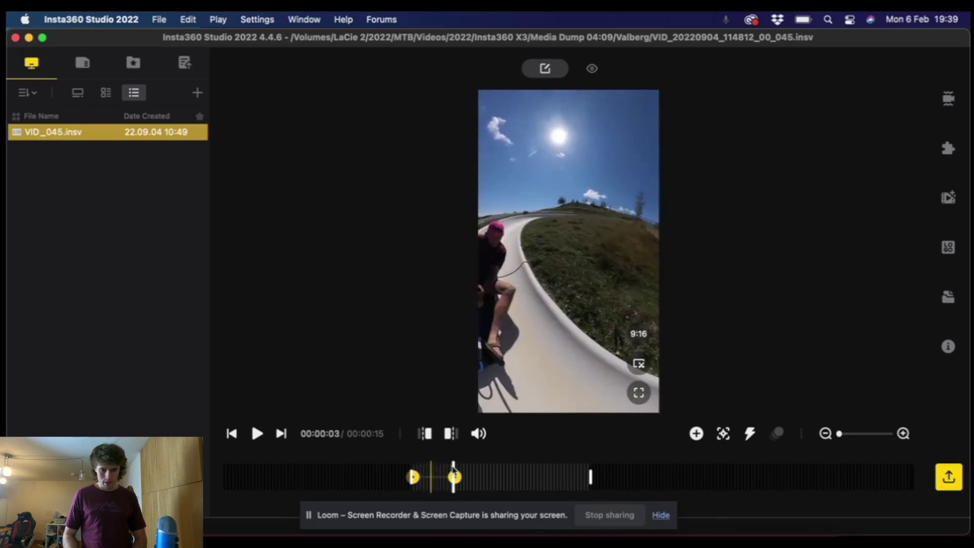
left_click_drag(540, 321, 607, 308)
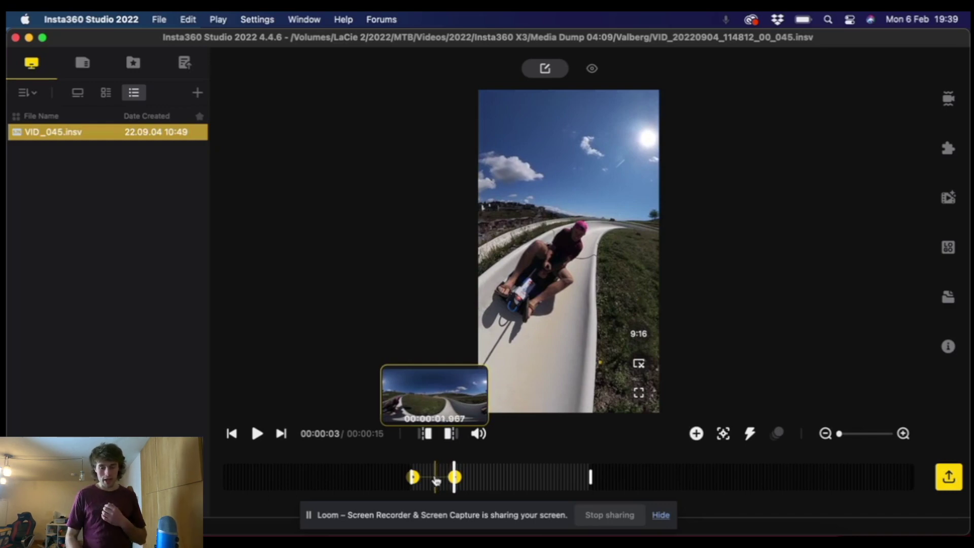
Apply the peak-shaped easing curve to the transition between the two keyframes and play it back.
left_click(435, 480)
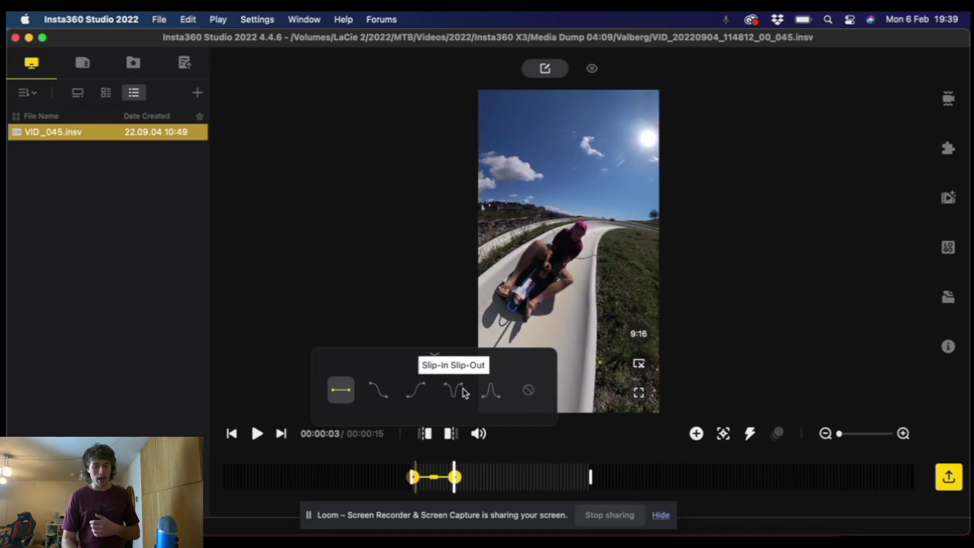
left_click(490, 391)
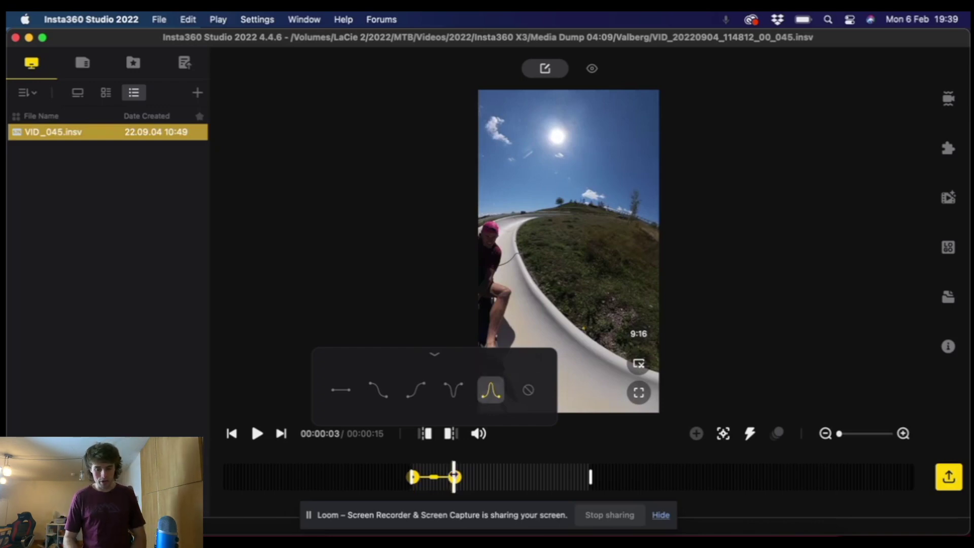
left_click(414, 477)
key("space")
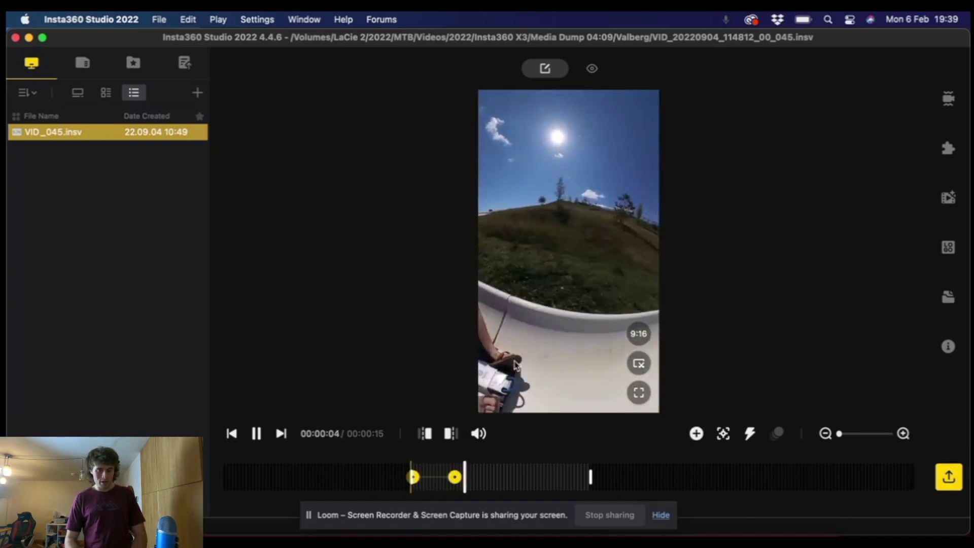
Turn the view to the rider, move the second keyframe to about 5 seconds into the clip and play the transition.
key("space")
left_click_drag(503, 319, 582, 300)
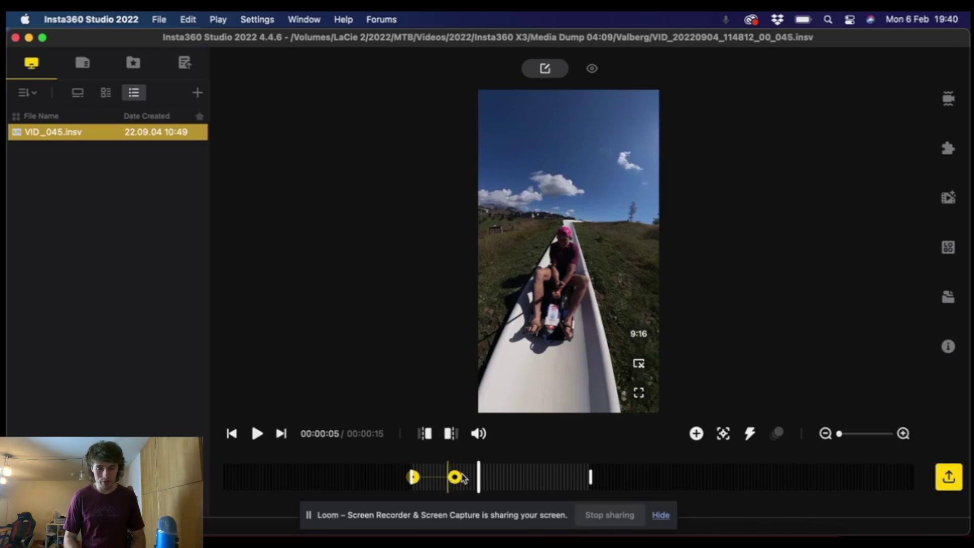
left_click_drag(459, 477, 478, 468)
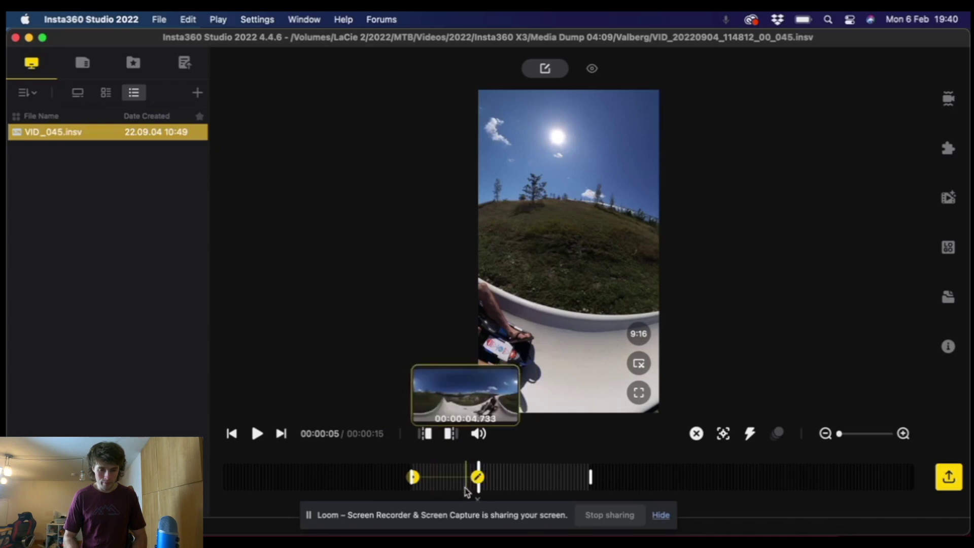
left_click(247, 436)
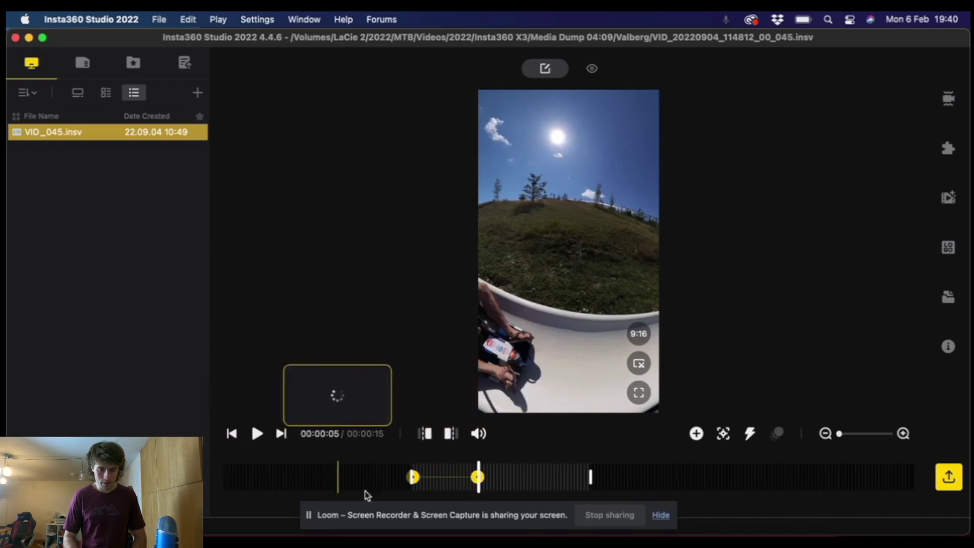
key("space")
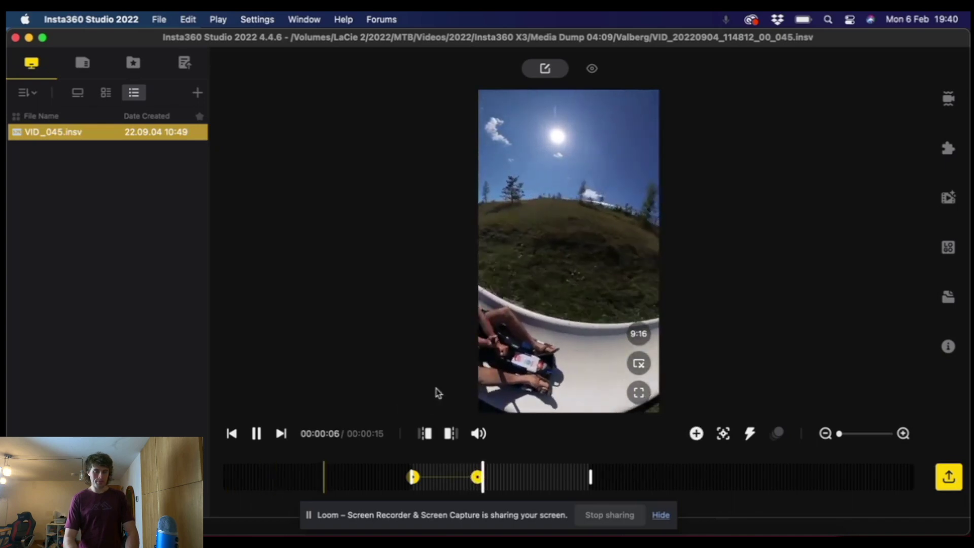
Turn the view back to centre the rider and delete the second keyframe.
key("space")
left_click_drag(504, 284, 586, 296)
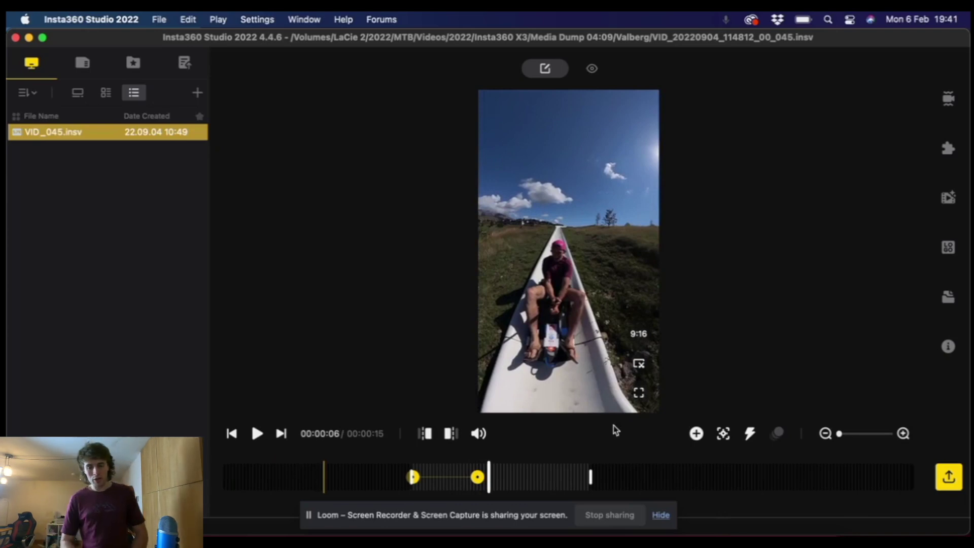
left_click(477, 477)
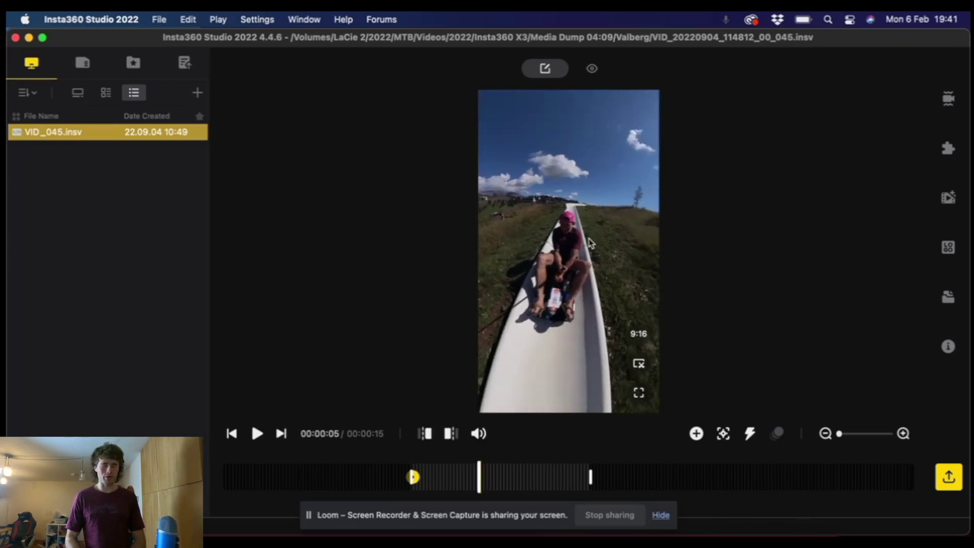
Try tracking the rider from about 5 seconds to the end of the clip, scrub through the result and remove the tracking.
left_click(725, 435)
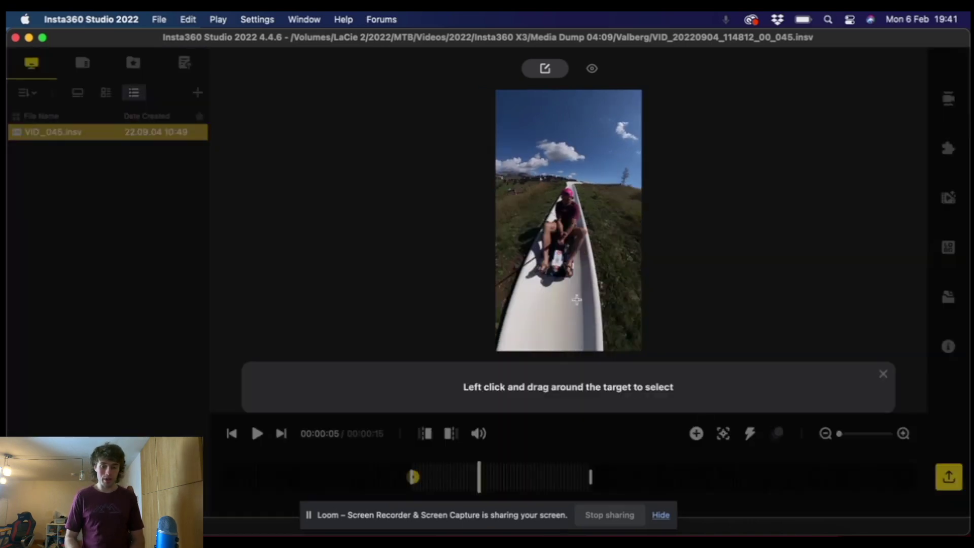
left_click_drag(538, 186, 591, 278)
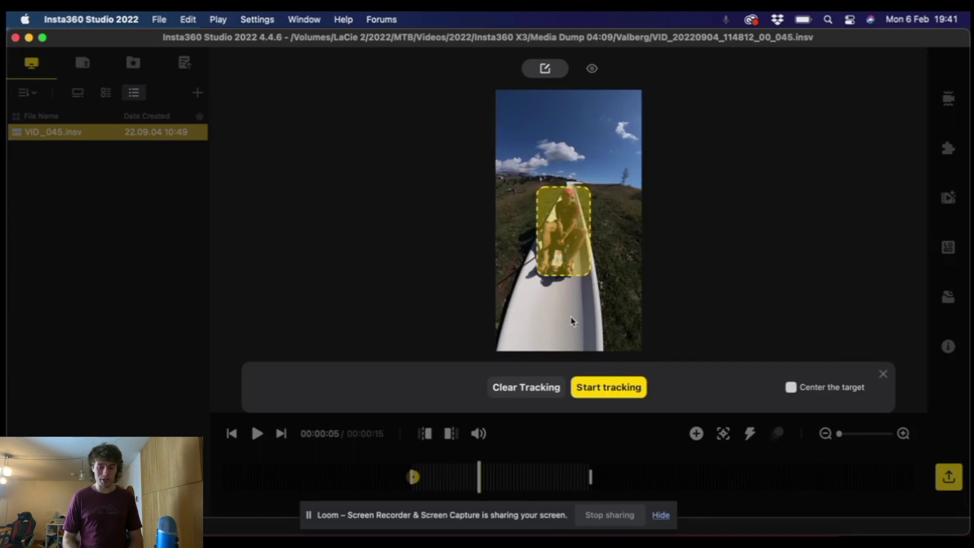
left_click(582, 390)
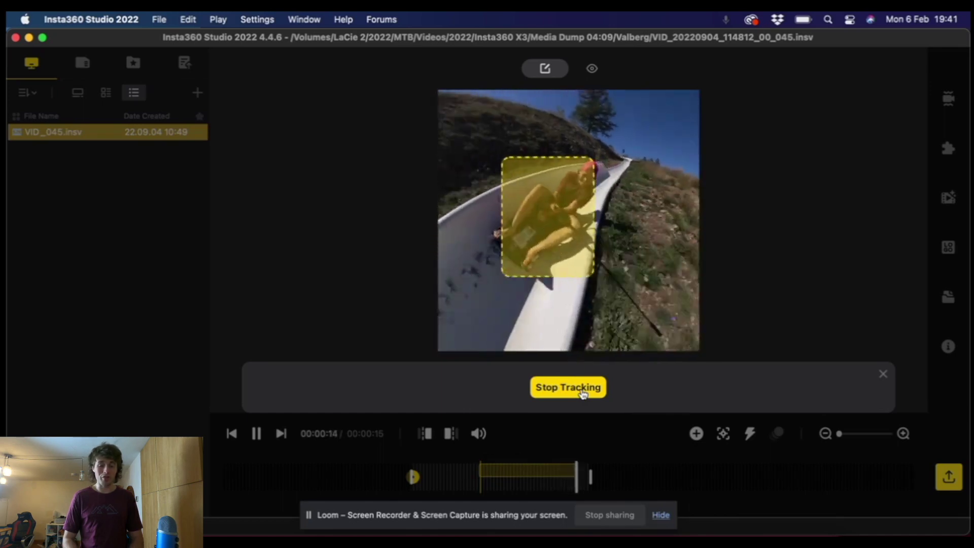
left_click(583, 394)
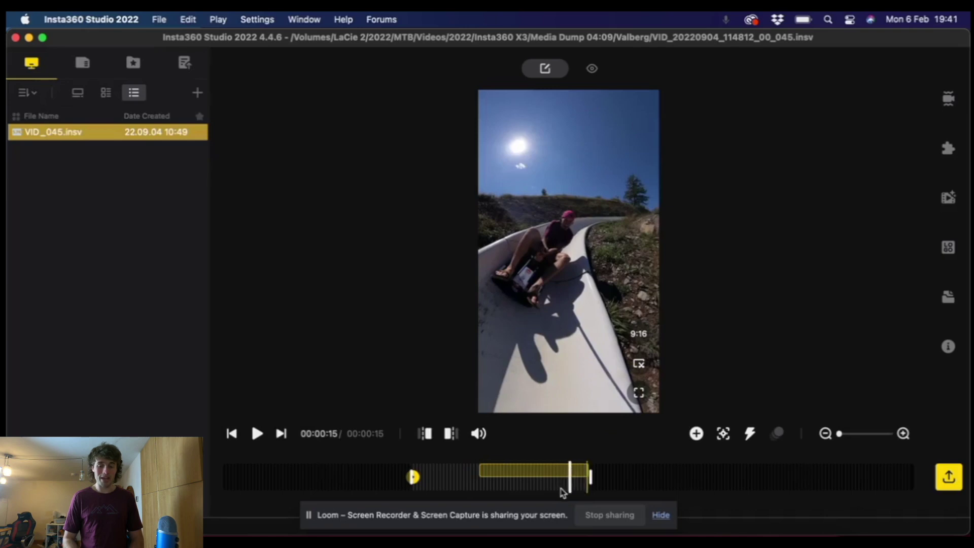
left_click_drag(562, 493, 475, 488)
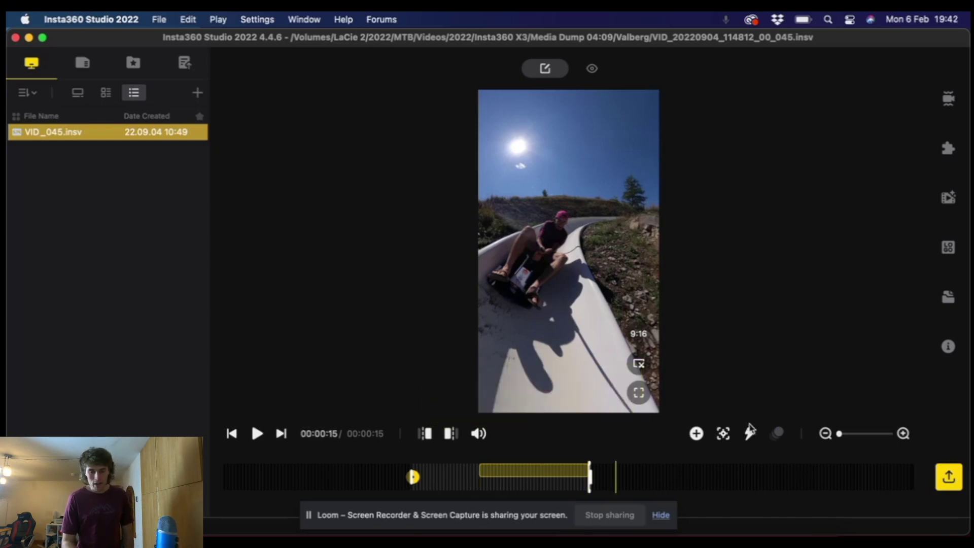
left_click(589, 487)
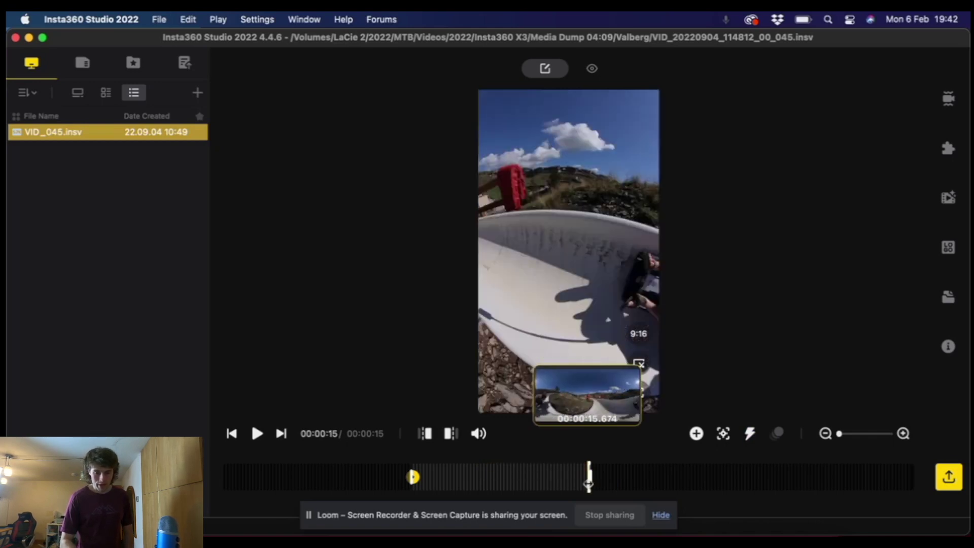
Add a speed section starting about 5 seconds into the clip, set it to 4x and play it back.
left_click(476, 478)
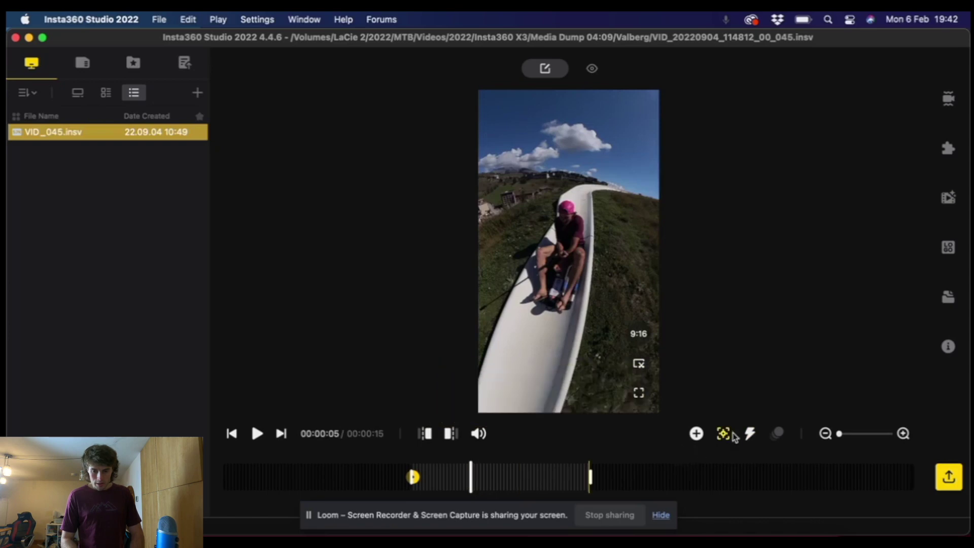
left_click(751, 435)
left_click_drag(511, 487, 550, 480)
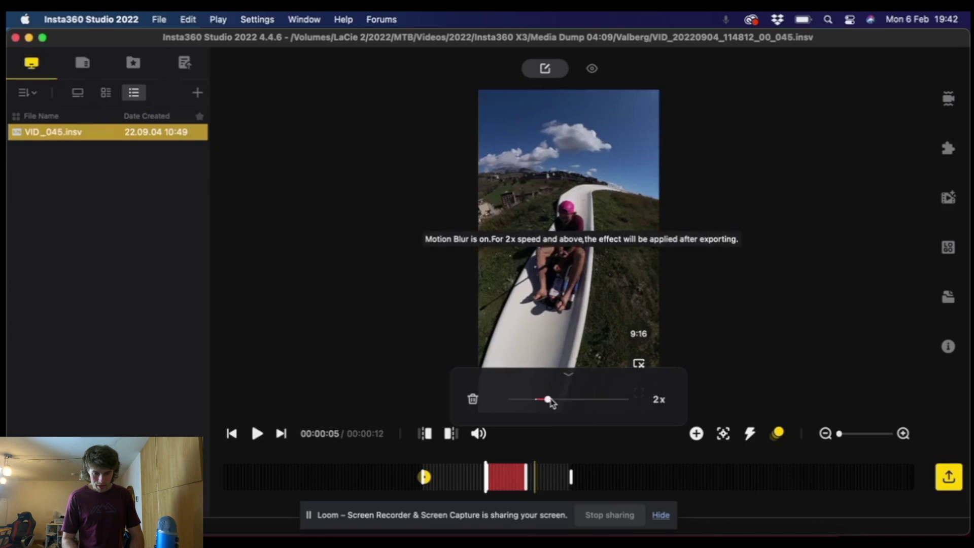
left_click_drag(550, 399, 562, 400)
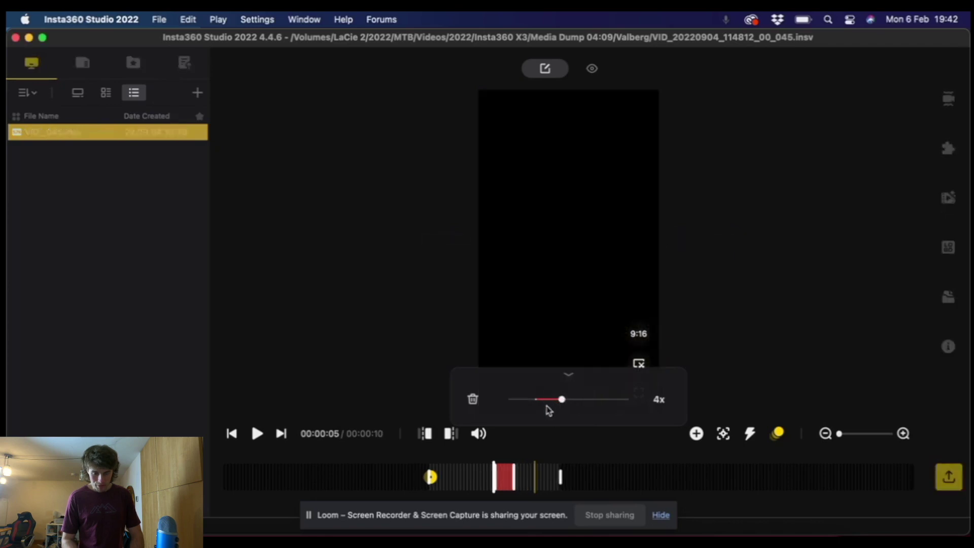
left_click(484, 475)
key("space")
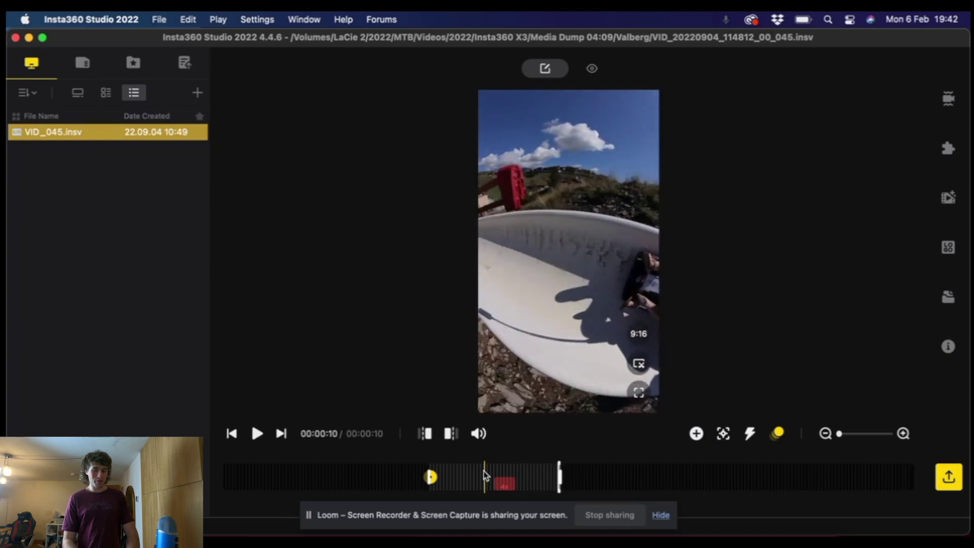
Toggle motion blur off and back on, and play the clip from near its start through the 4x section.
left_click(779, 435)
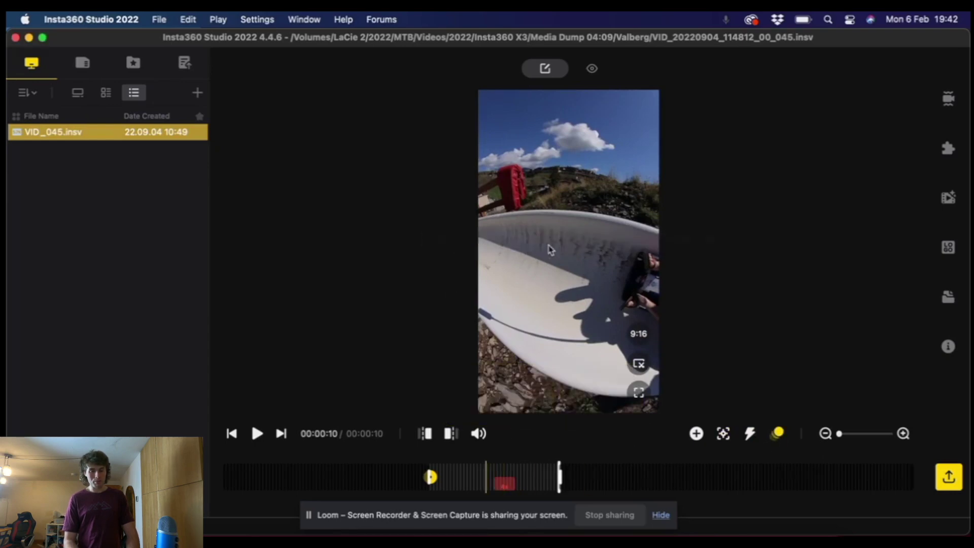
left_click(779, 432)
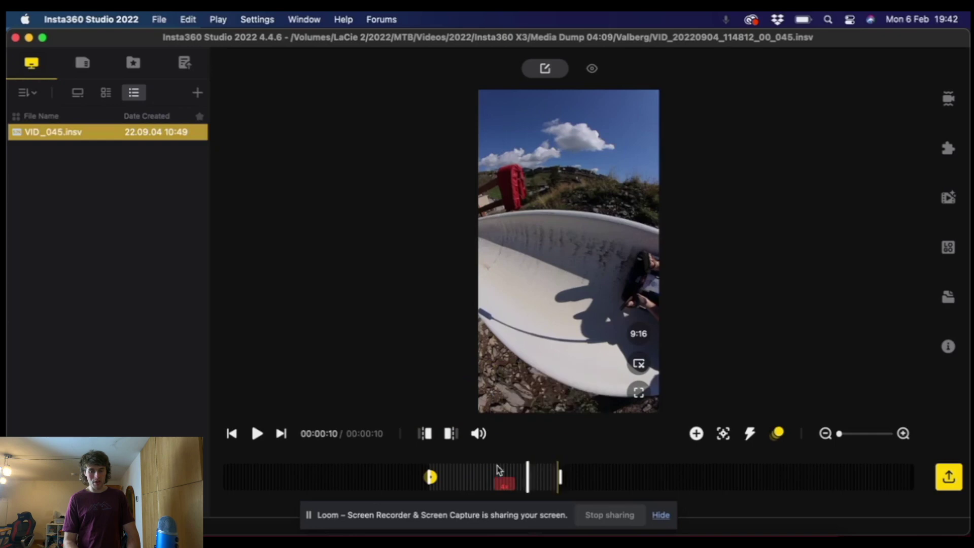
left_click(436, 467)
key("space")
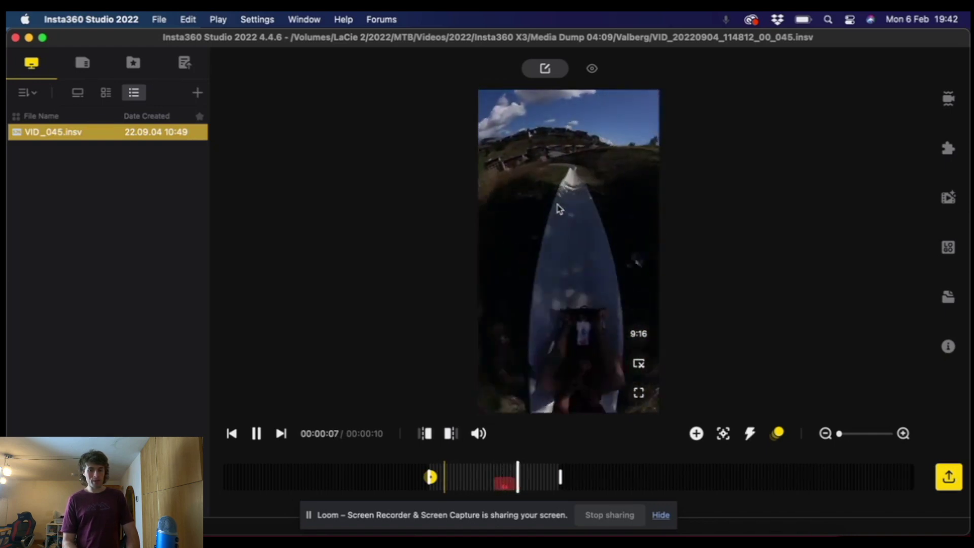
Pause at about 8 seconds, tilt the view up towards the horizon along the slide and add a keyframe there.
key("space")
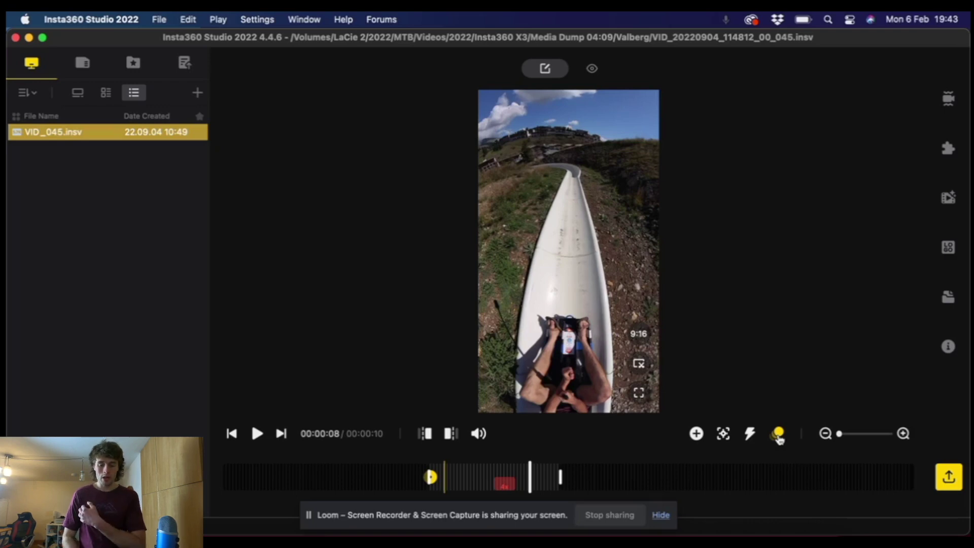
left_click_drag(586, 310, 587, 380)
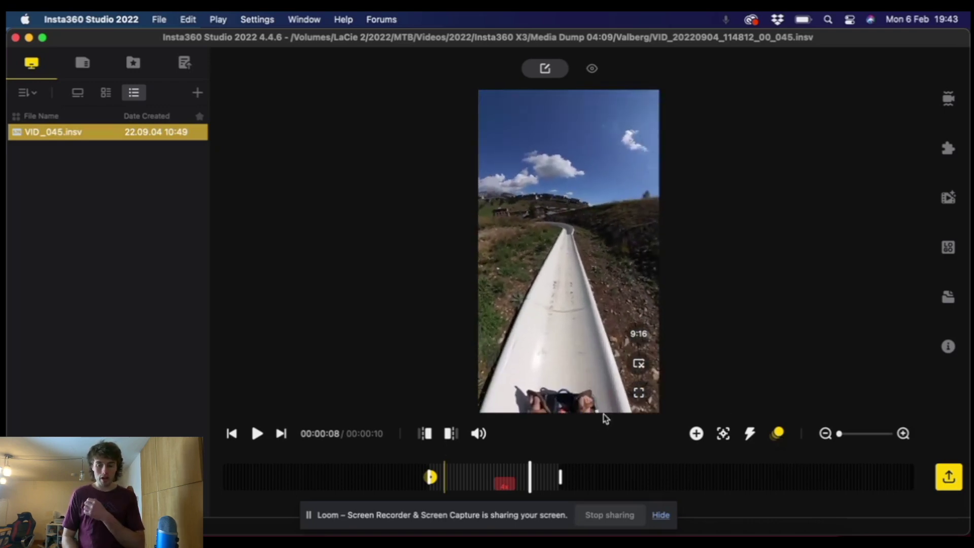
left_click(697, 433)
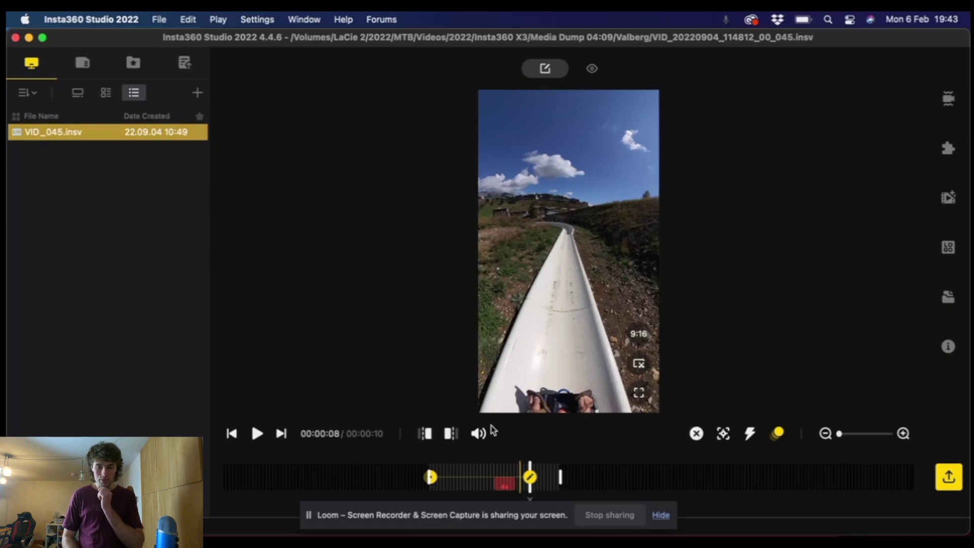
Return the playhead to about 1 second into the clip and turn the view to face the rider.
left_click_drag(530, 491, 446, 482)
left_click(446, 482)
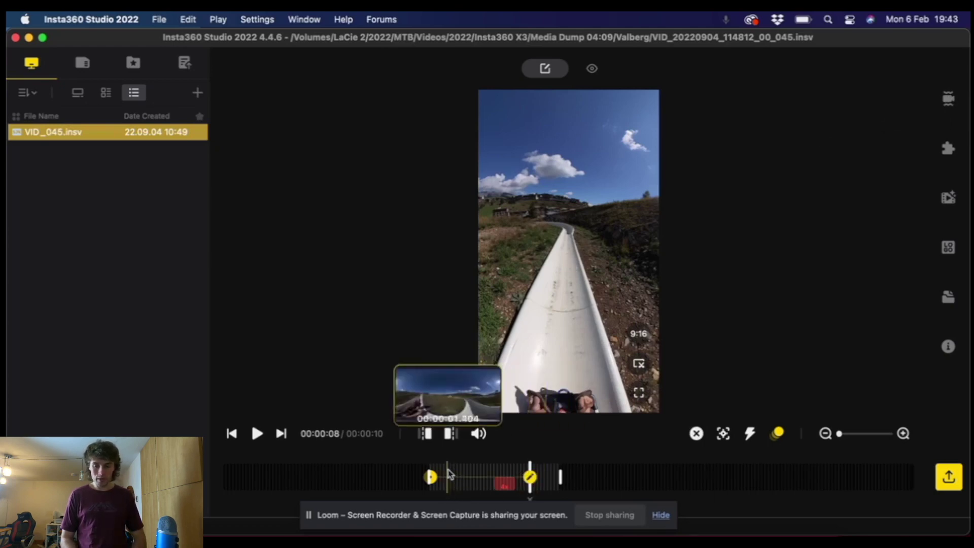
left_click_drag(581, 244, 864, 134)
Review the stabilization options and switch Dynamic Stitching on and off, leaving Optical Flow Stitching disabled.
left_click(948, 98)
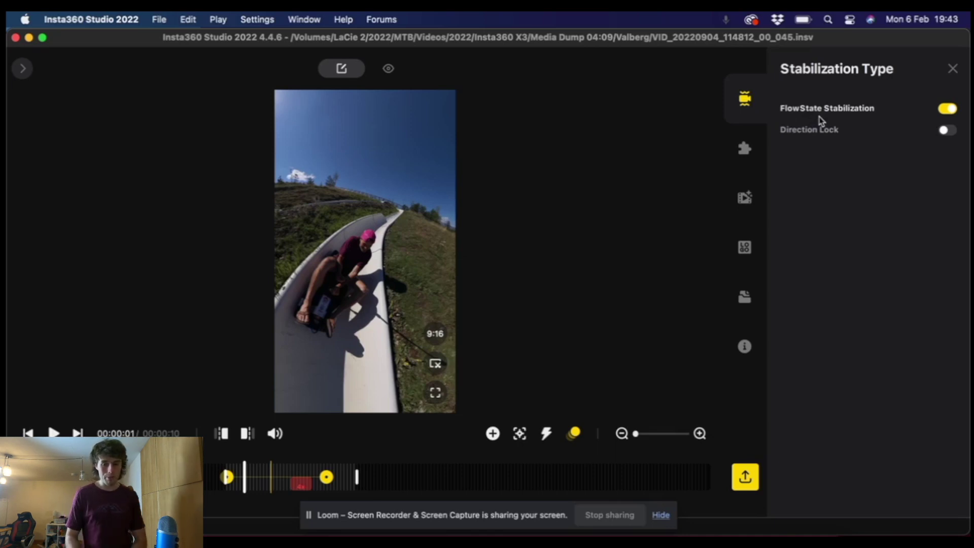
left_click(747, 150)
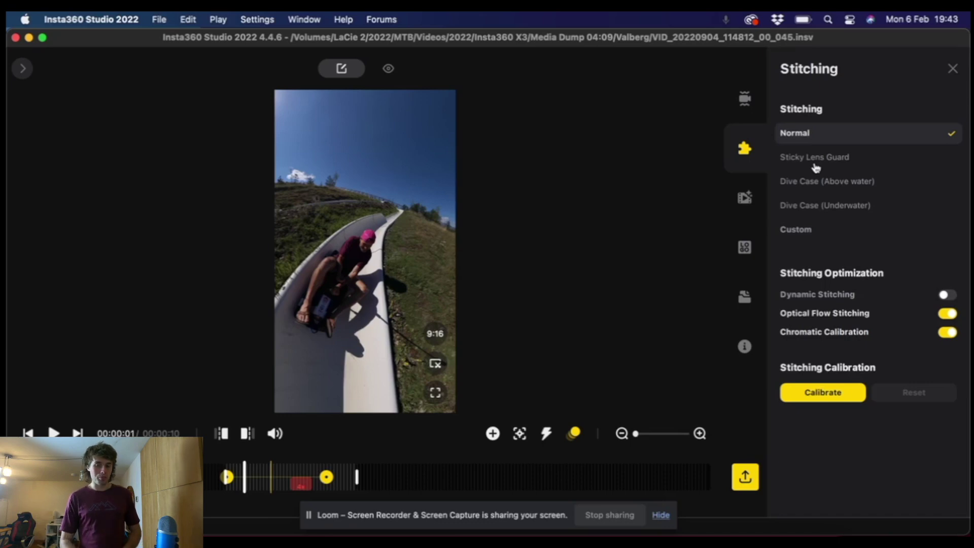
left_click(947, 296)
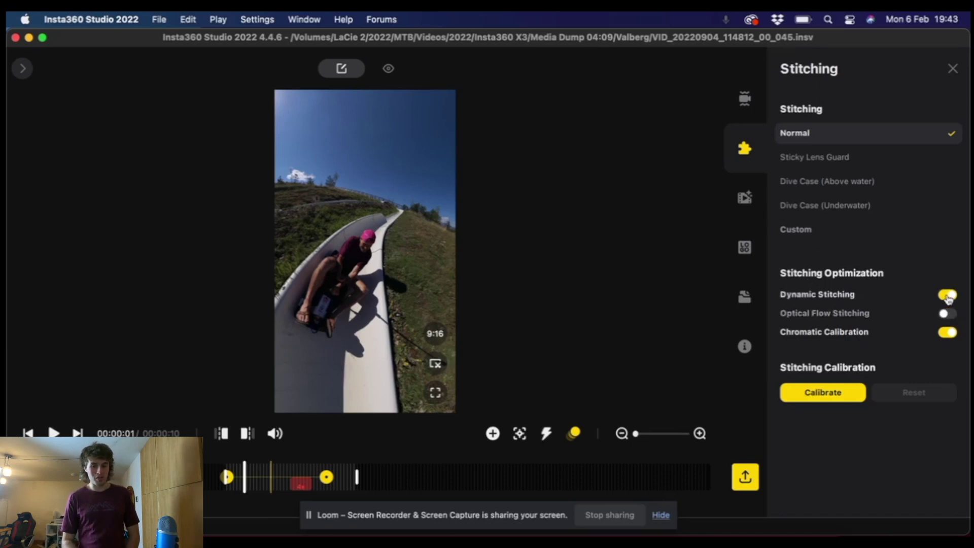
left_click(947, 297)
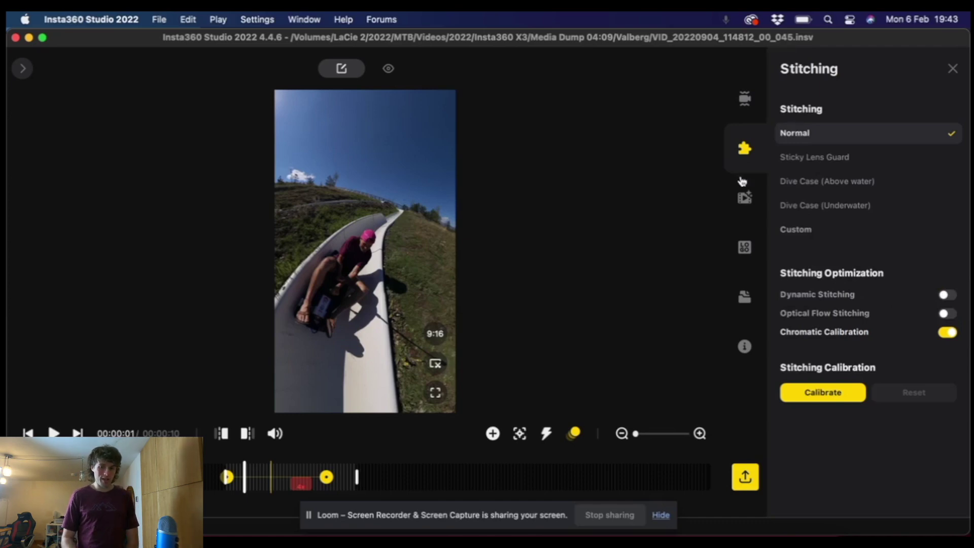
Try the Color Plus image processing and compare the footage with it on and off from several view directions.
left_click(742, 198)
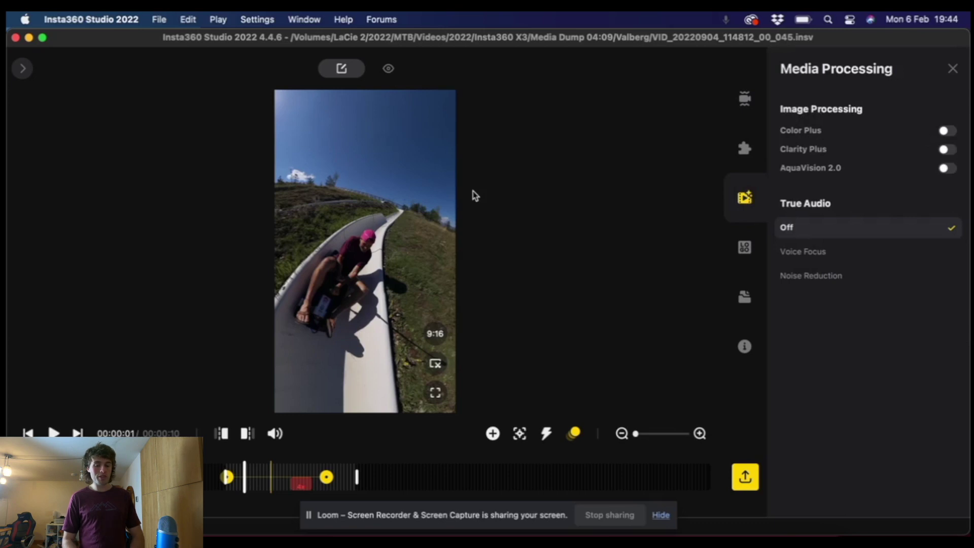
left_click_drag(414, 232, 384, 235)
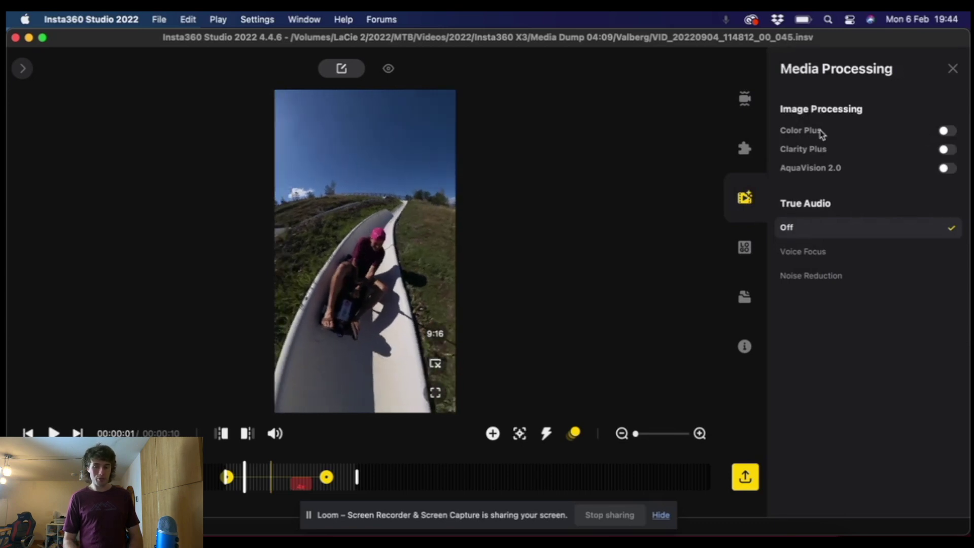
left_click(945, 131)
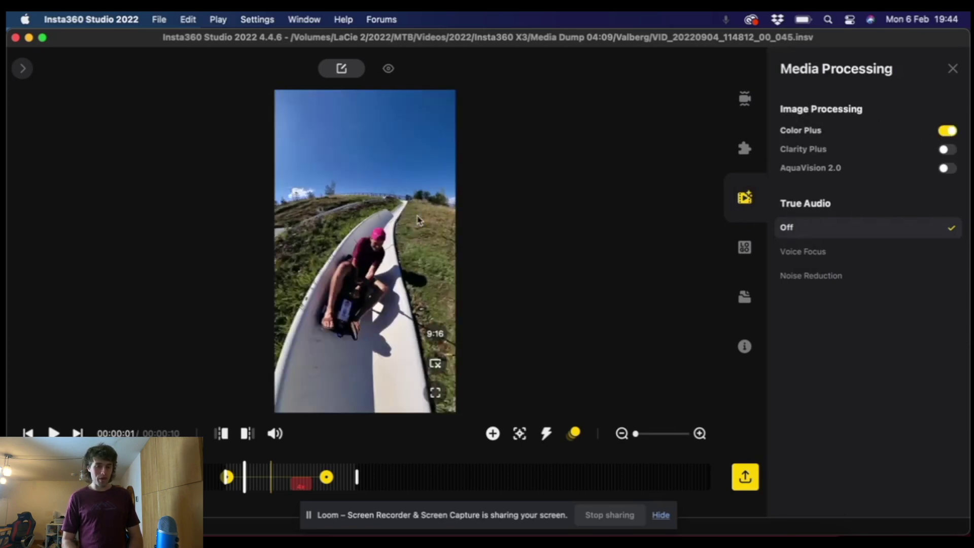
left_click_drag(378, 239, 409, 233)
left_click_drag(324, 234, 511, 196)
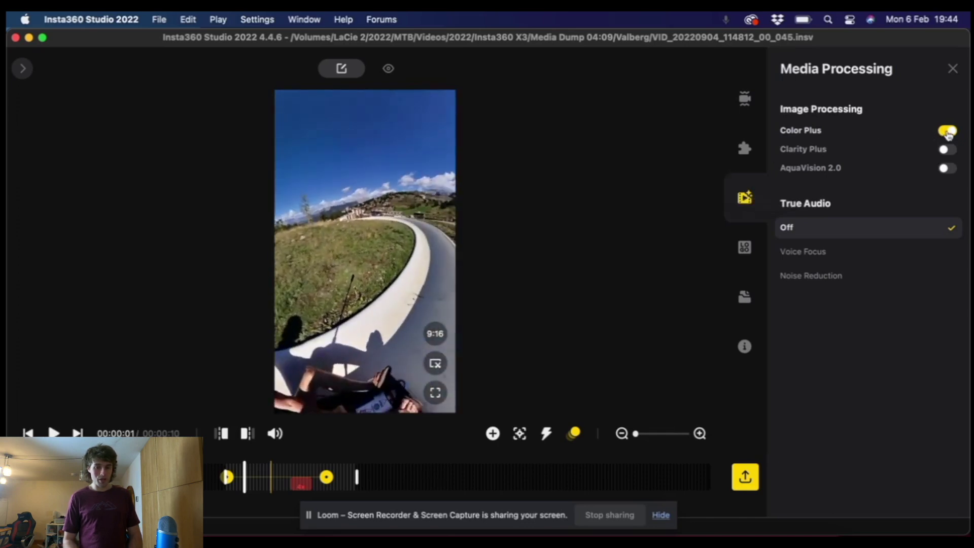
left_click(947, 131)
left_click(946, 132)
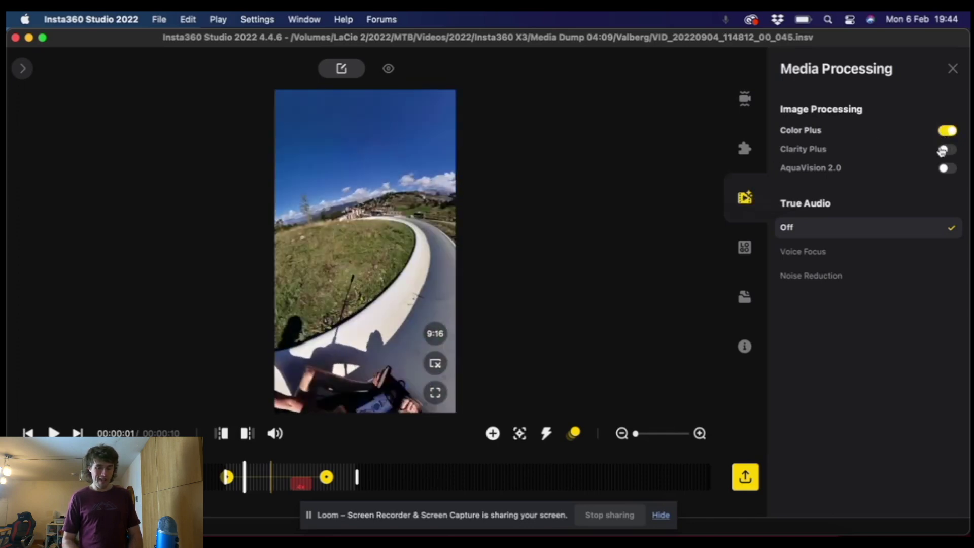
Turn the view along the slide, disable Color Plus and try Clarity Plus on and off.
left_click_drag(413, 241, 286, 237)
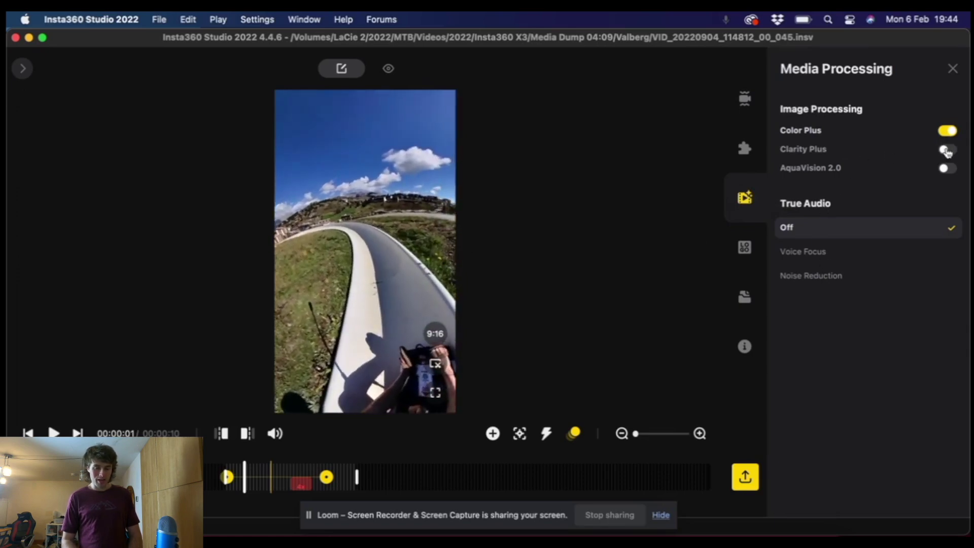
left_click(947, 150)
left_click(946, 131)
left_click(947, 149)
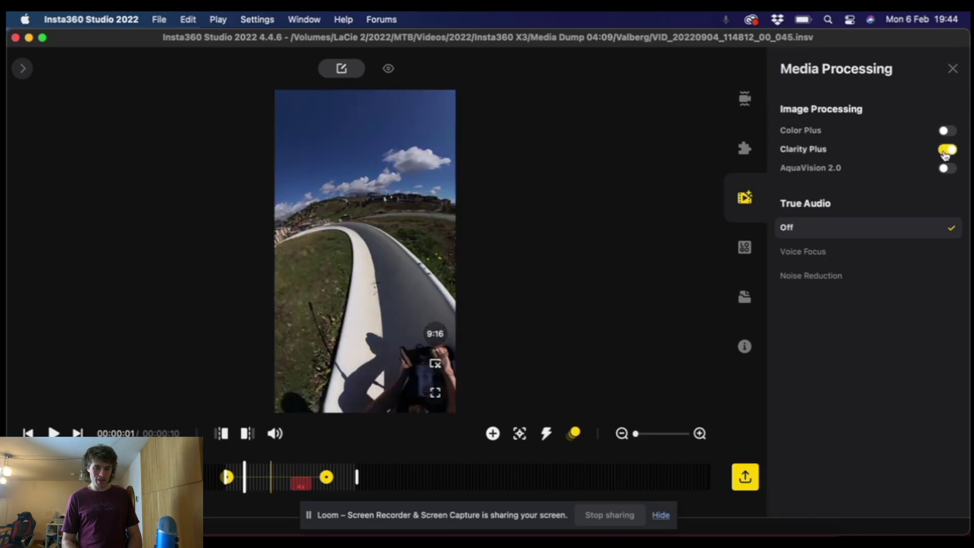
left_click(946, 150)
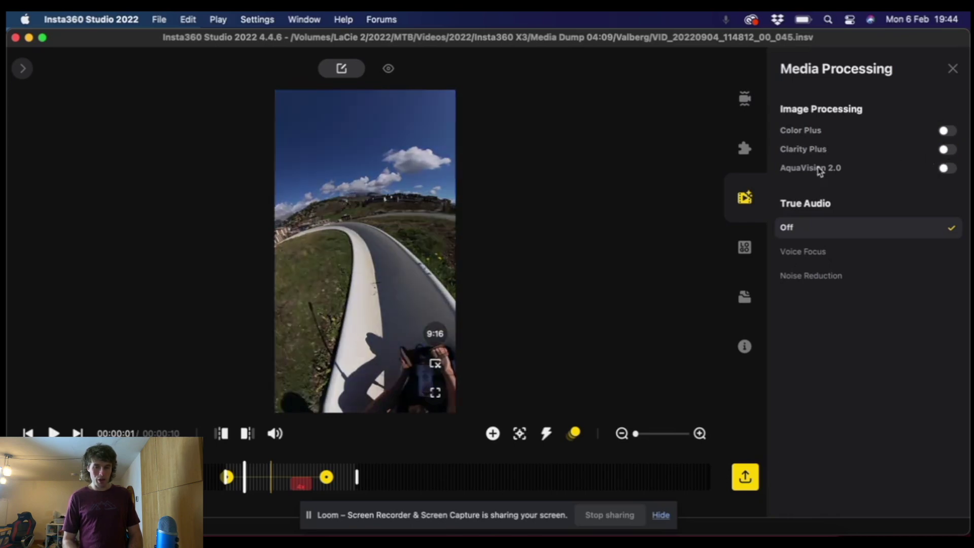
Try AquaVision 2.0 while turning the view back to the rider, switch it off and enable Color Plus instead.
left_click(949, 170)
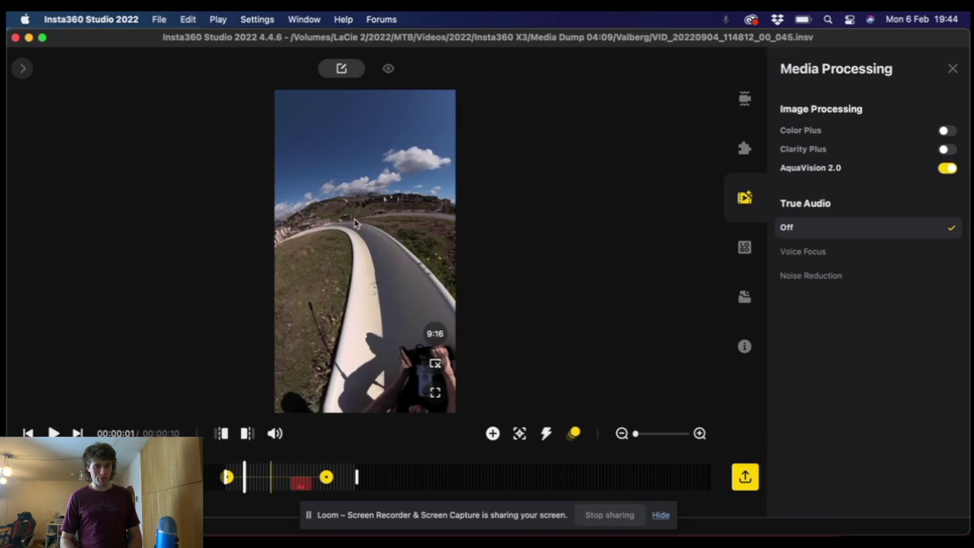
left_click_drag(355, 223, 497, 213)
left_click_drag(417, 212, 373, 173)
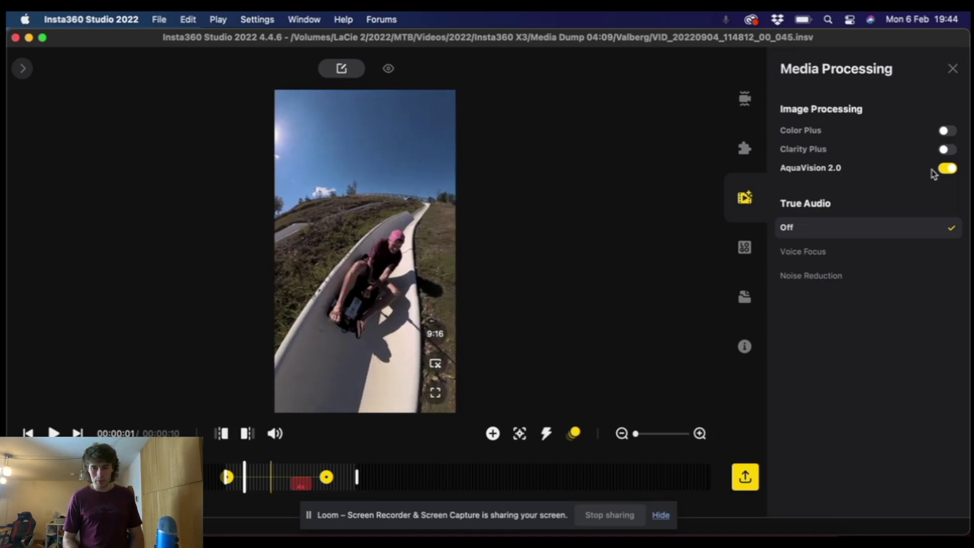
left_click(947, 169)
left_click(947, 131)
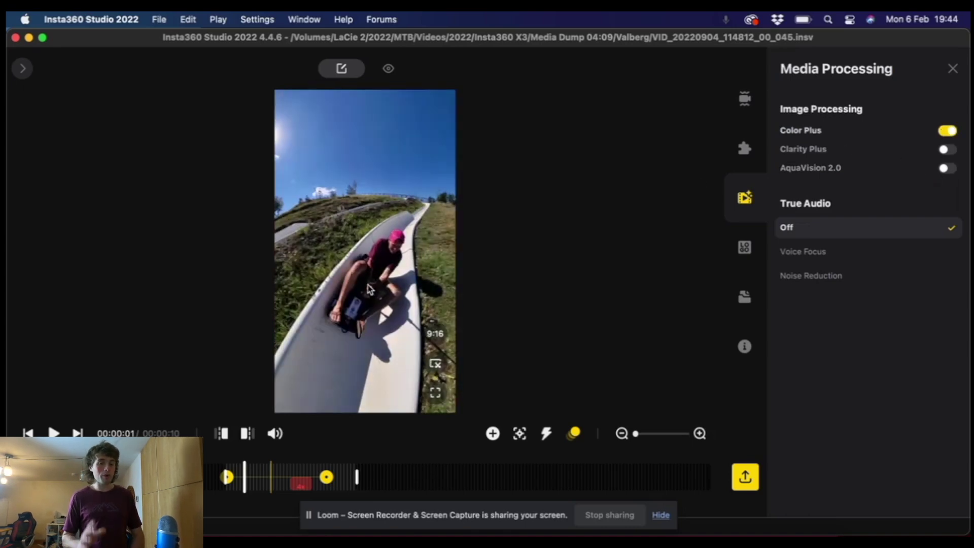
left_click_drag(373, 291, 361, 295)
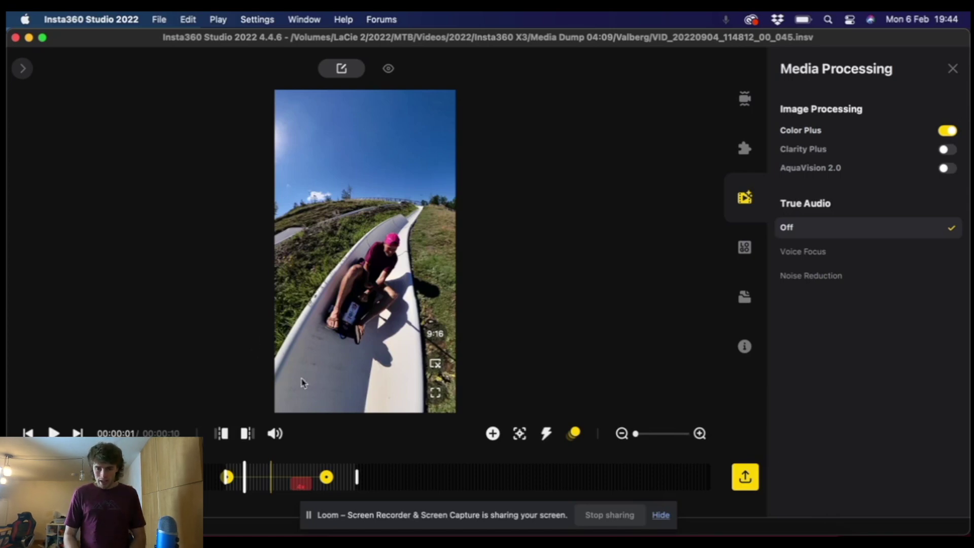
Try the Voice Focus and Noise Reduction audio options, play the clip and set True Audio back to Off.
left_click(818, 256)
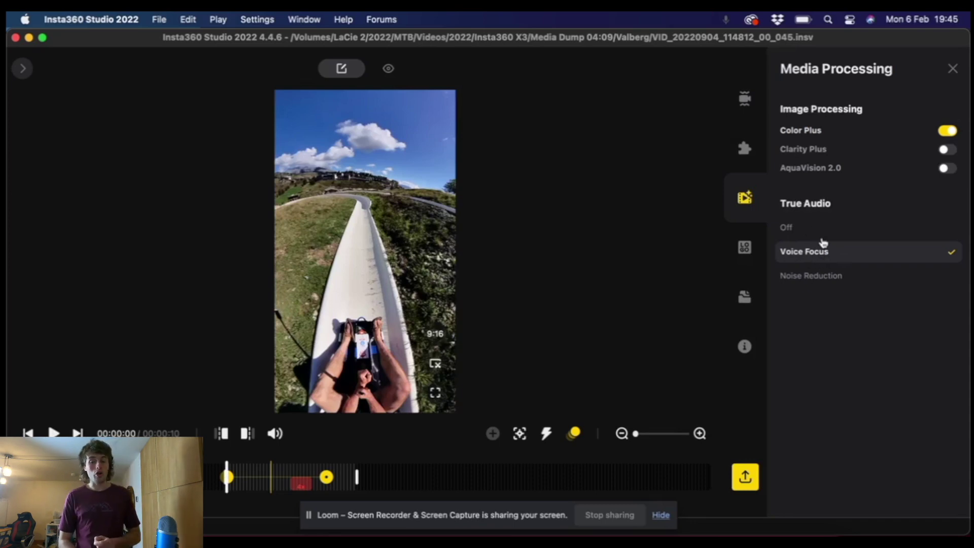
left_click(815, 277)
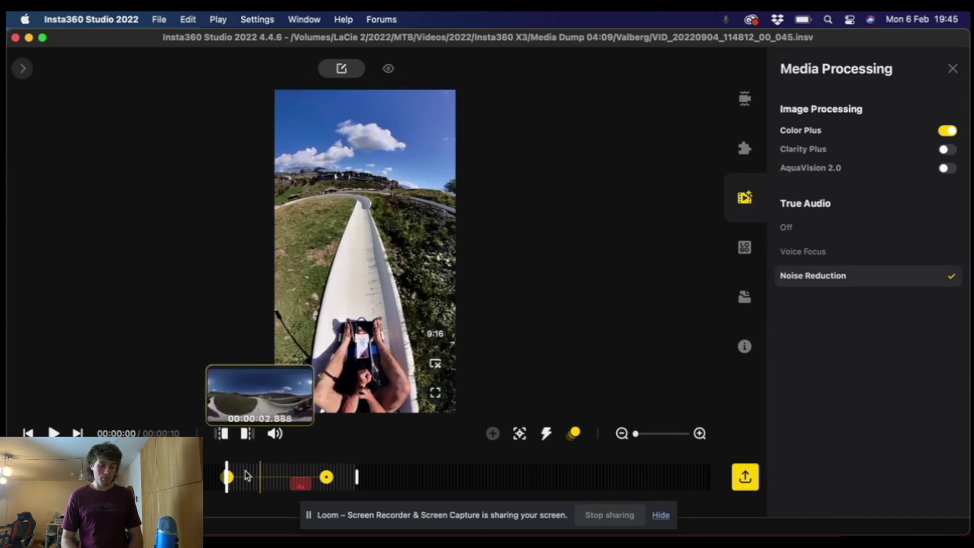
key("space")
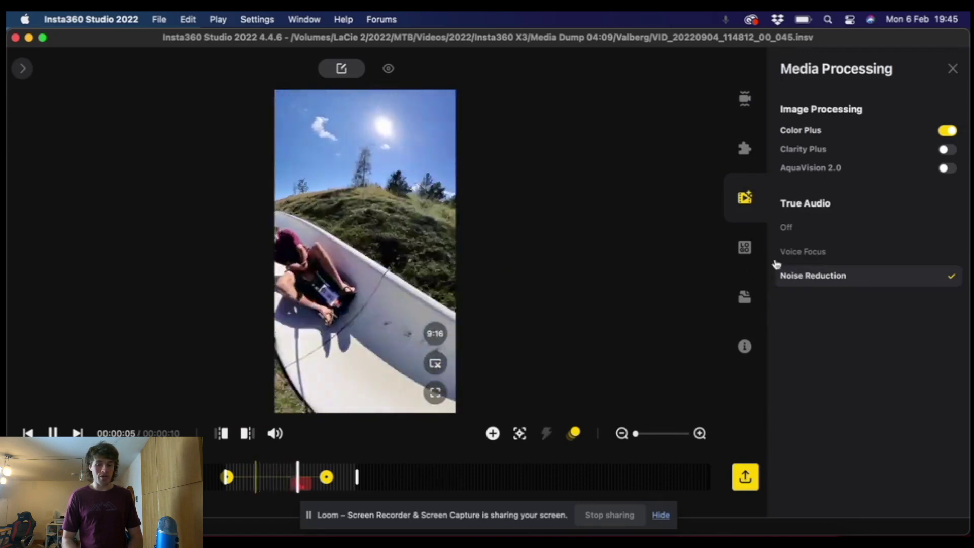
left_click(788, 235)
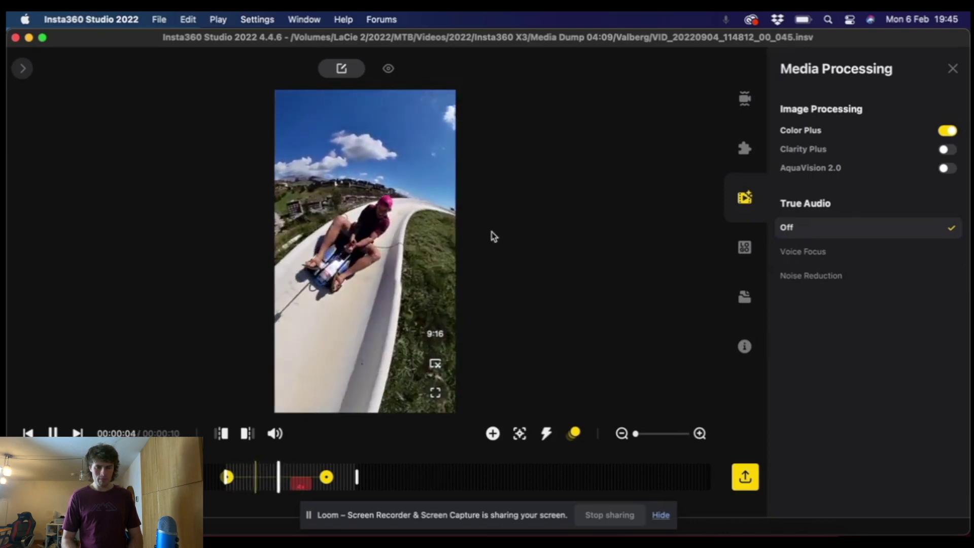
key("space")
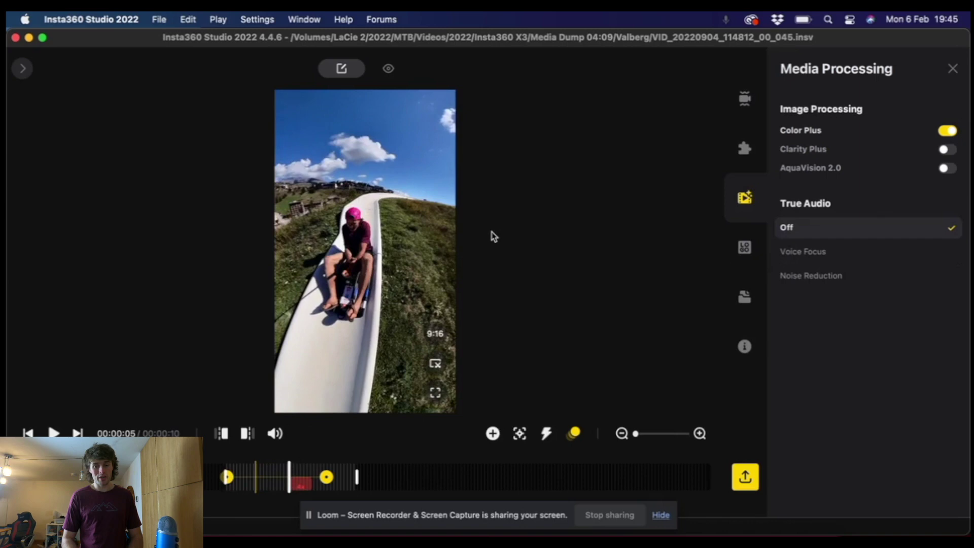
Preview the built-in logo styles on the clip and set the logo back to None.
left_click(746, 247)
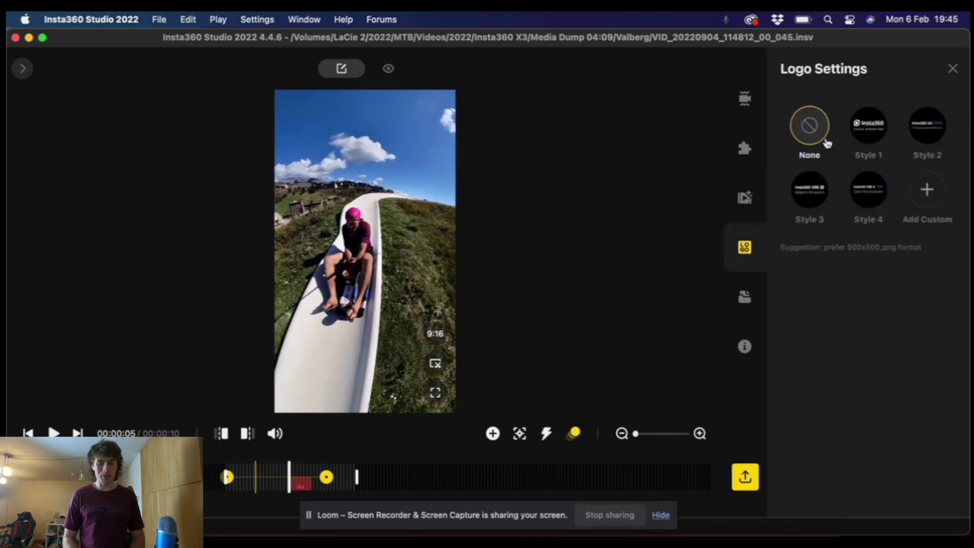
left_click(866, 130)
left_click(927, 128)
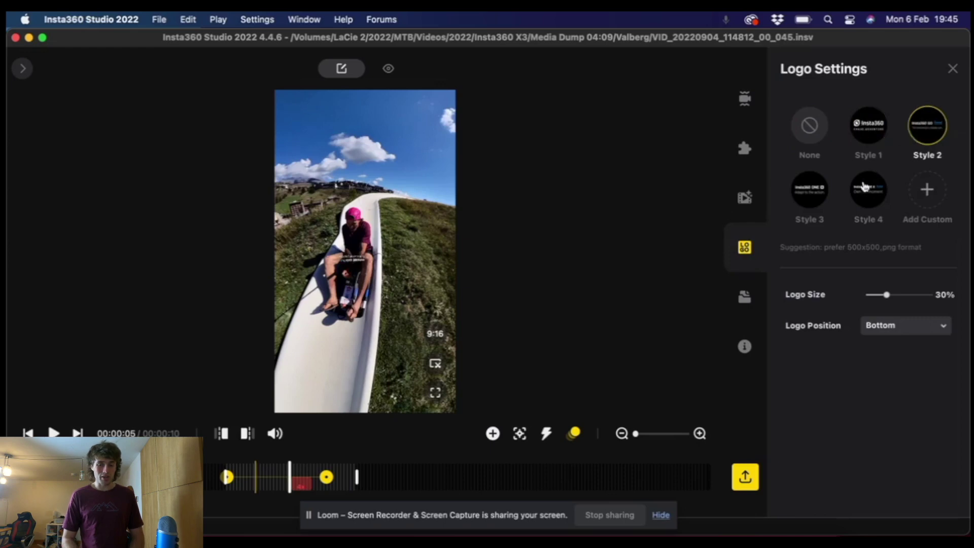
left_click(864, 190)
left_click(810, 201)
left_click(869, 146)
left_click(810, 148)
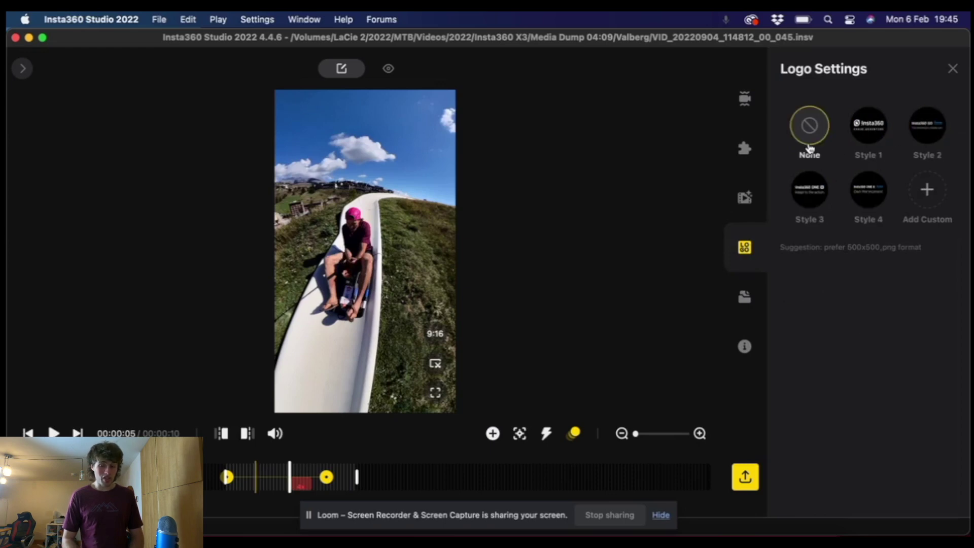
Review the project management options and the clip's file properties, and expand the media file list.
left_click(744, 297)
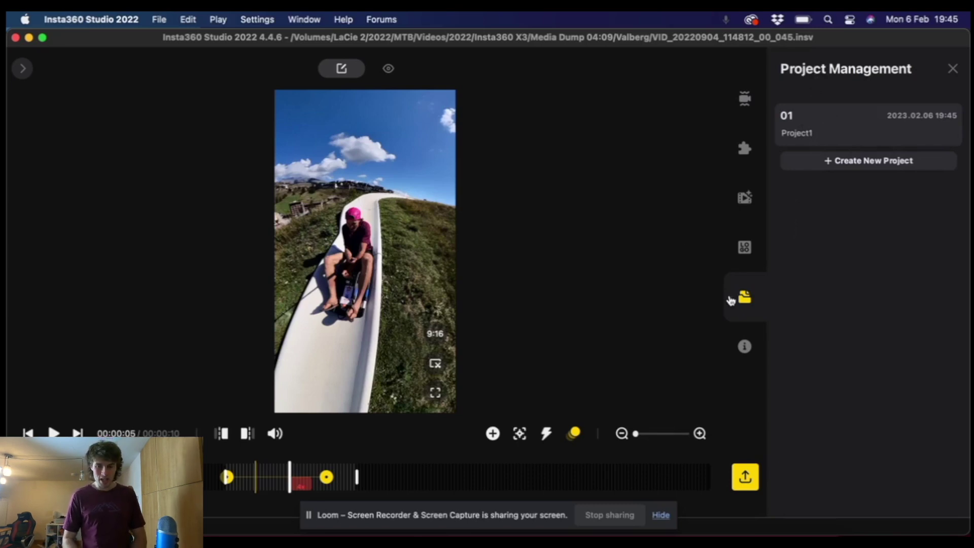
left_click(740, 351)
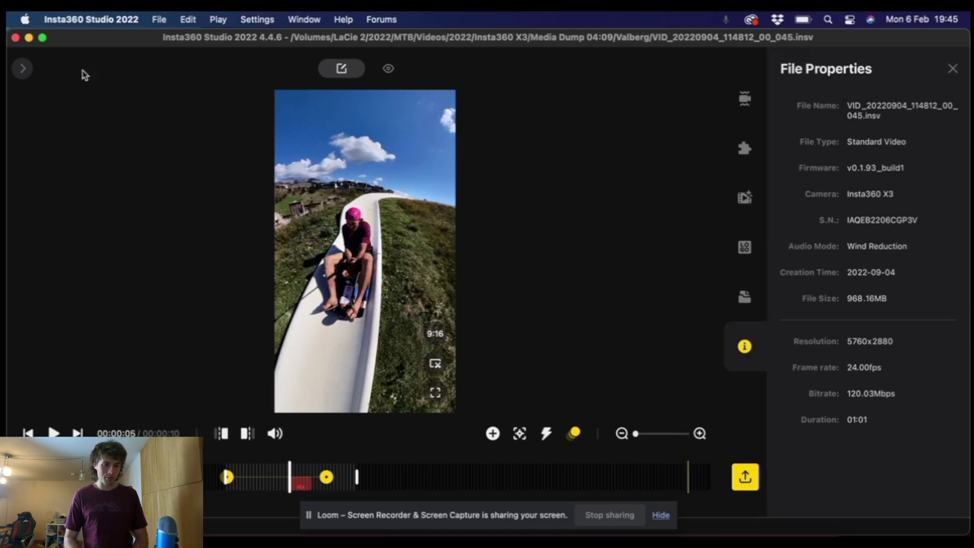
left_click(22, 68)
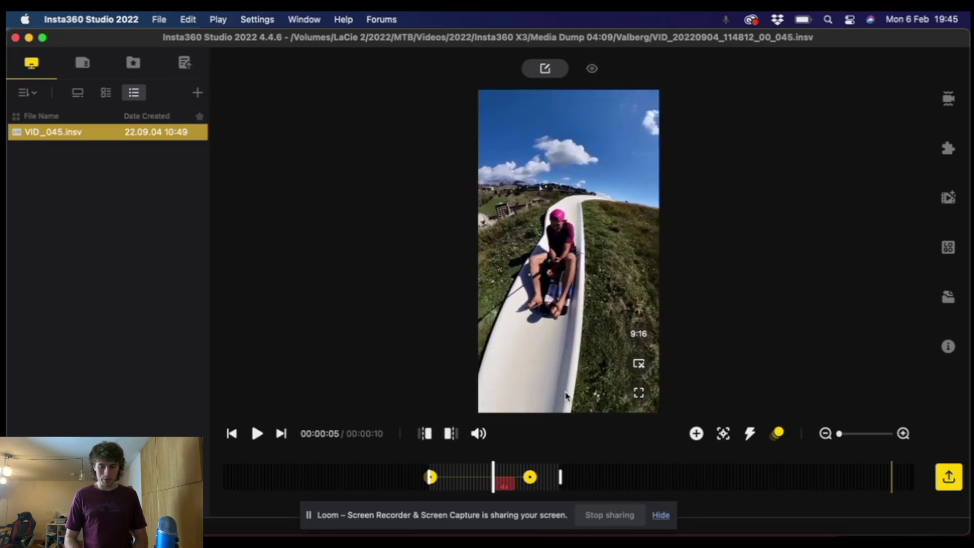
Compare the 360 Video and encoding options, and export the clip as a reframed H.264 video at 1080 x 1920 and 25 Mbps.
left_click(954, 474)
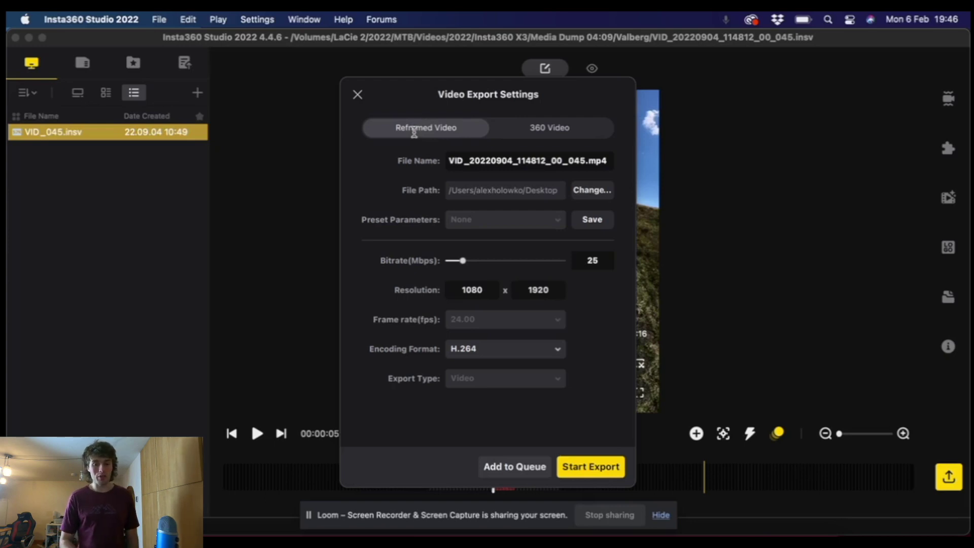
left_click(519, 134)
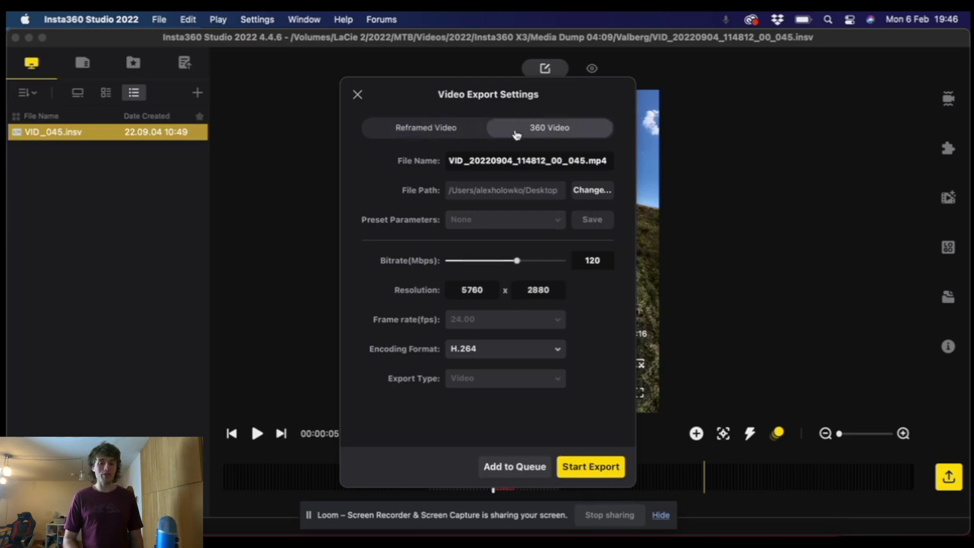
left_click(443, 131)
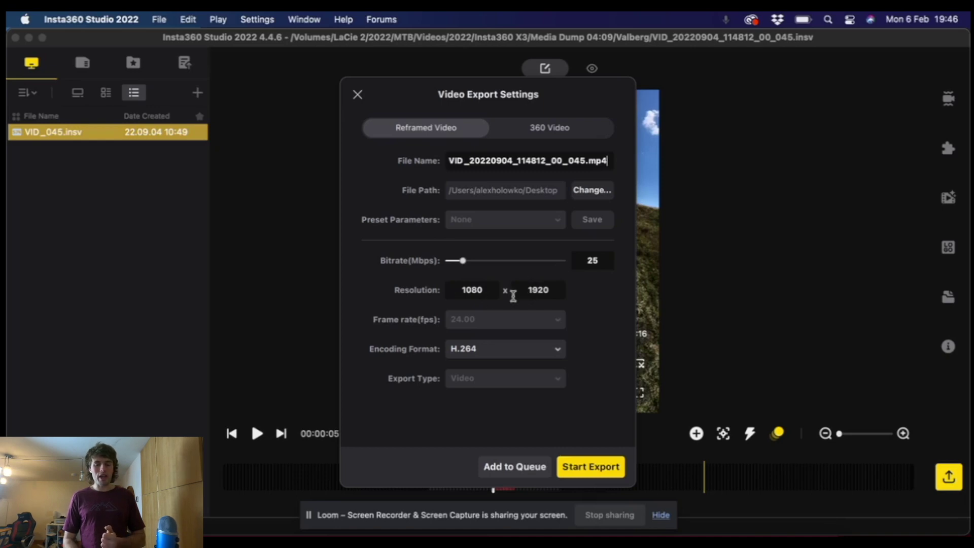
left_click(448, 350)
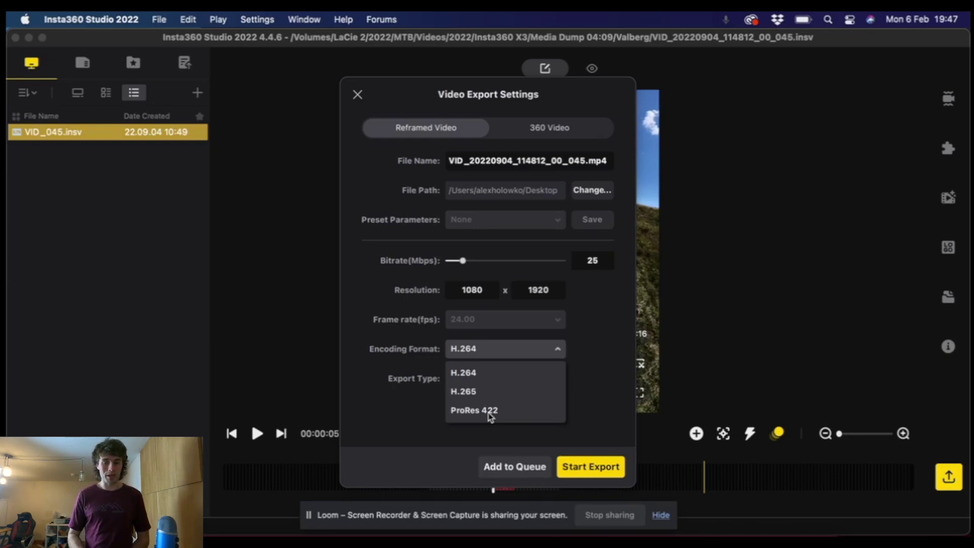
left_click(403, 413)
left_click(591, 466)
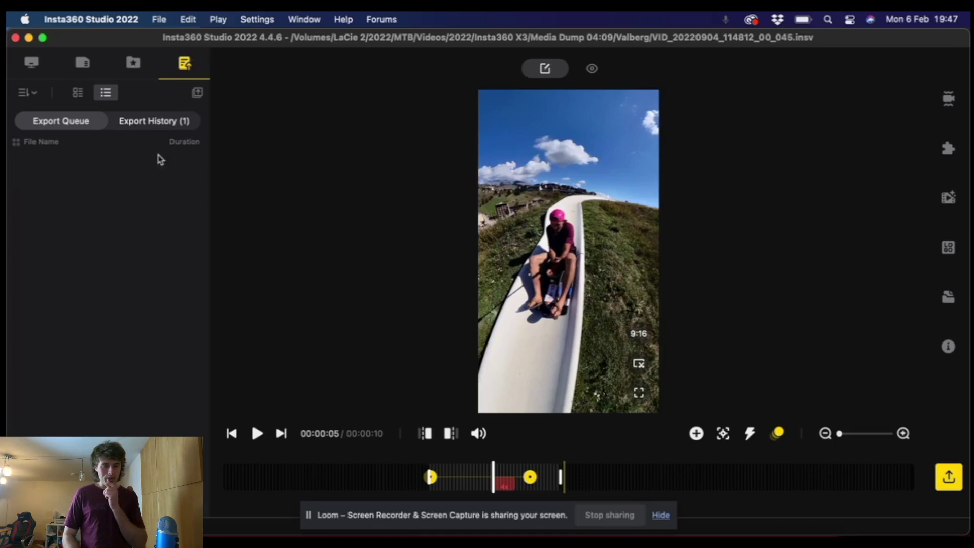
Find the exported MP4 in the export history and show it in its Finder folder.
left_click(155, 122)
left_click(80, 163)
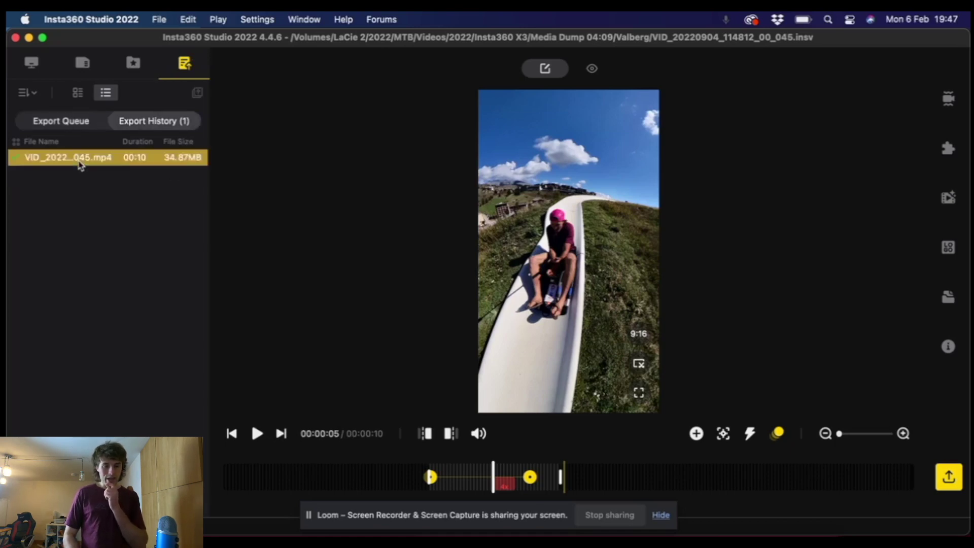
right_click(95, 161)
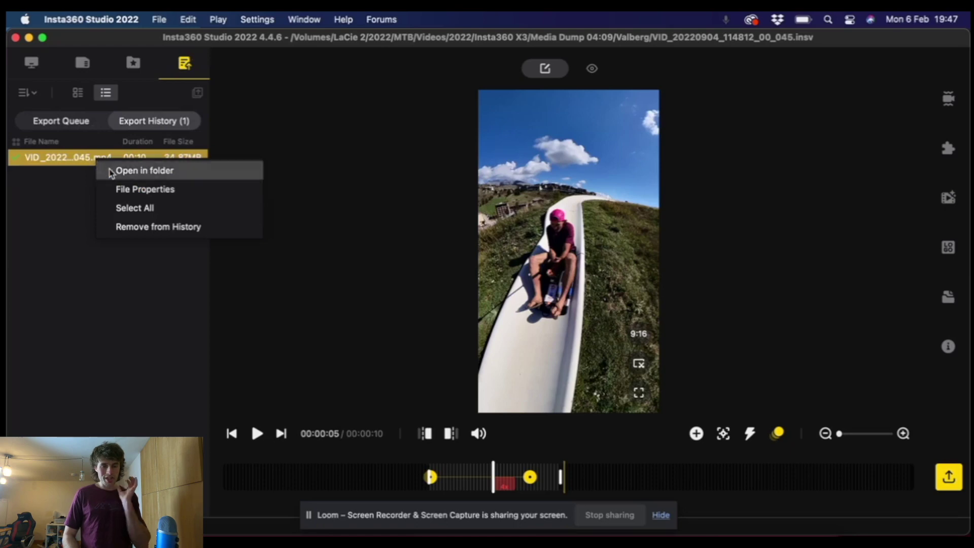
left_click(112, 173)
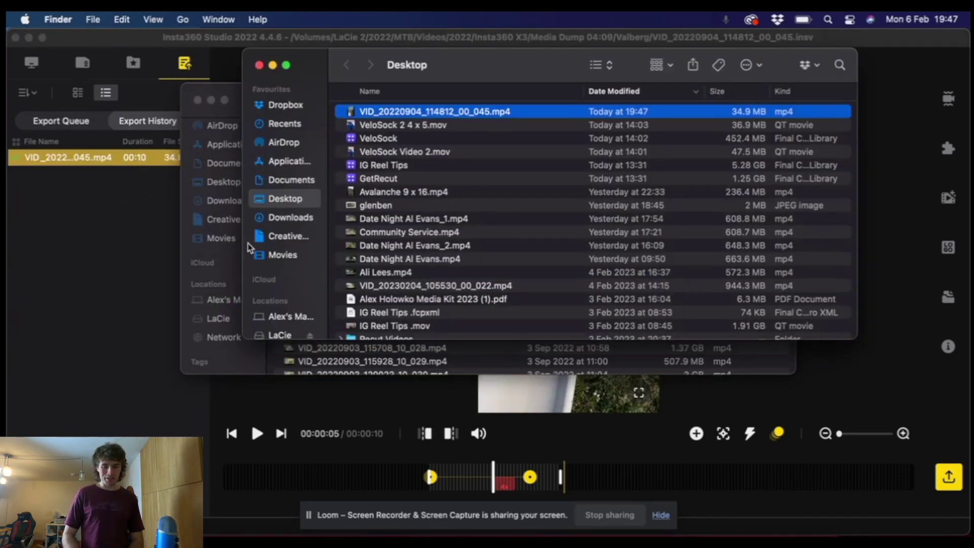
Preview the exported video VID_20220904_114812_00_045.mp4 and restart its playback from the beginning.
key("space")
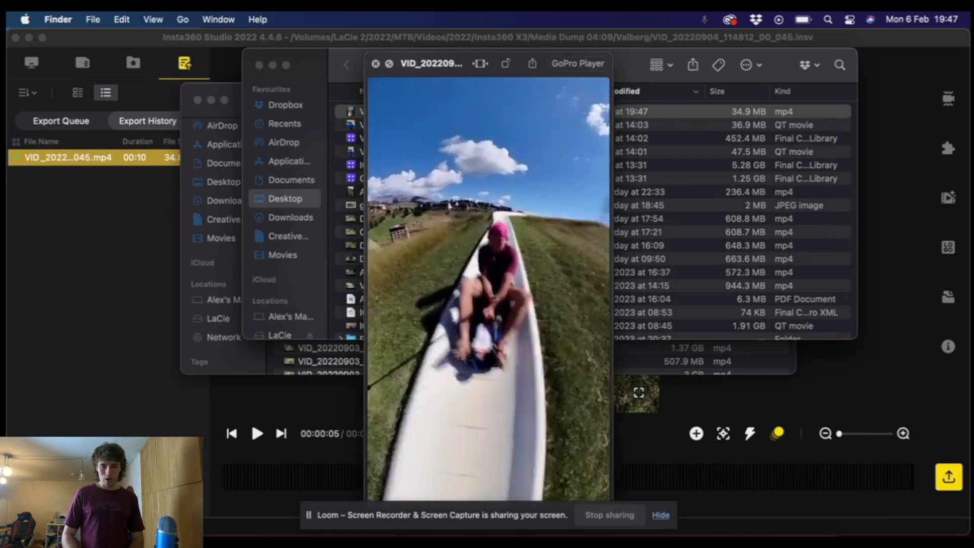
key("space")
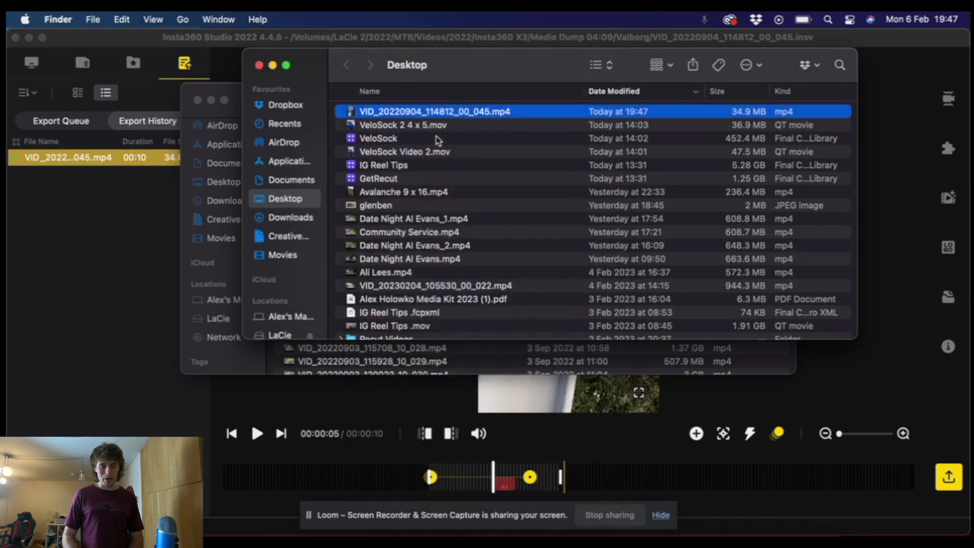
key("space")
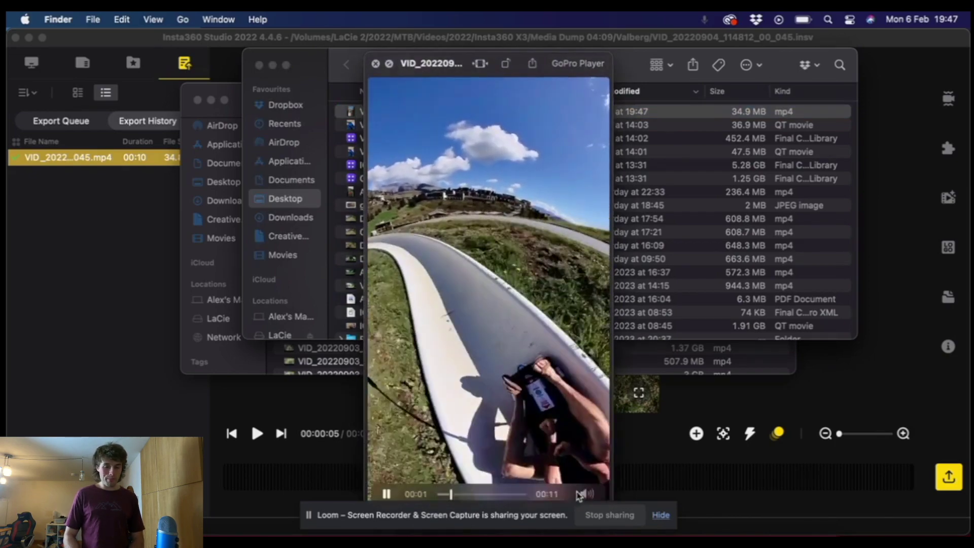